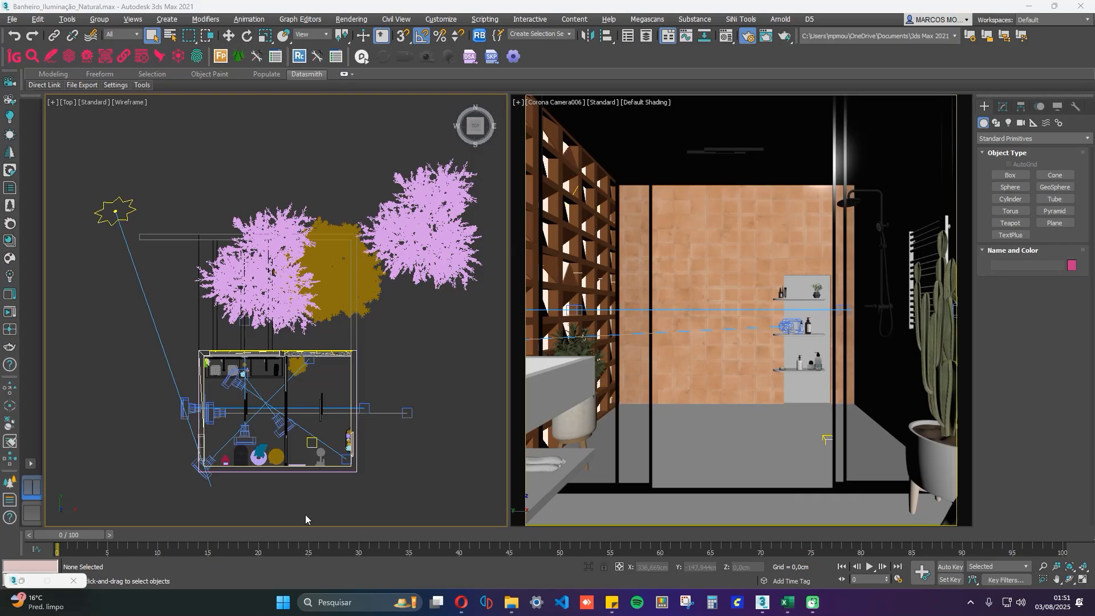
Start a Corona interactive render of Corona Camera006, dismiss the error window and maximize the frame buffer.
click(9, 312)
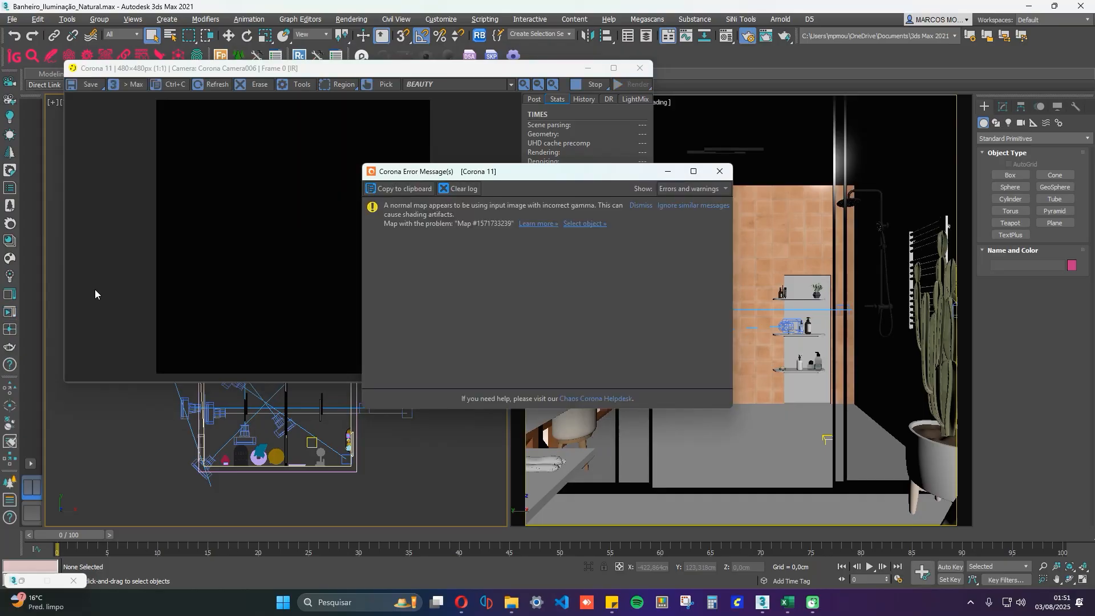
click(720, 171)
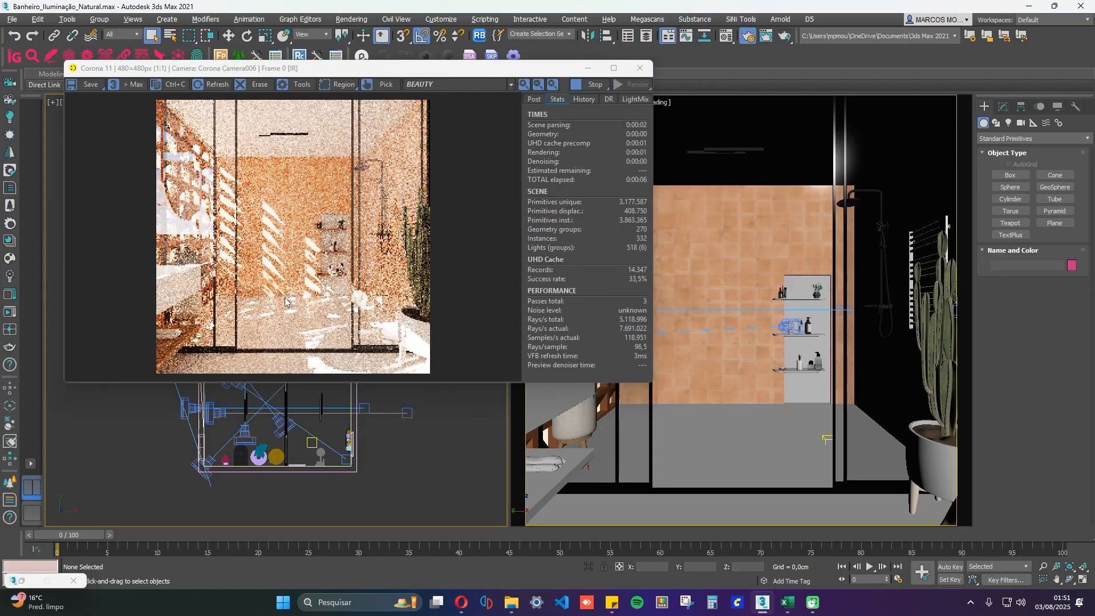
mouse_move(619, 71)
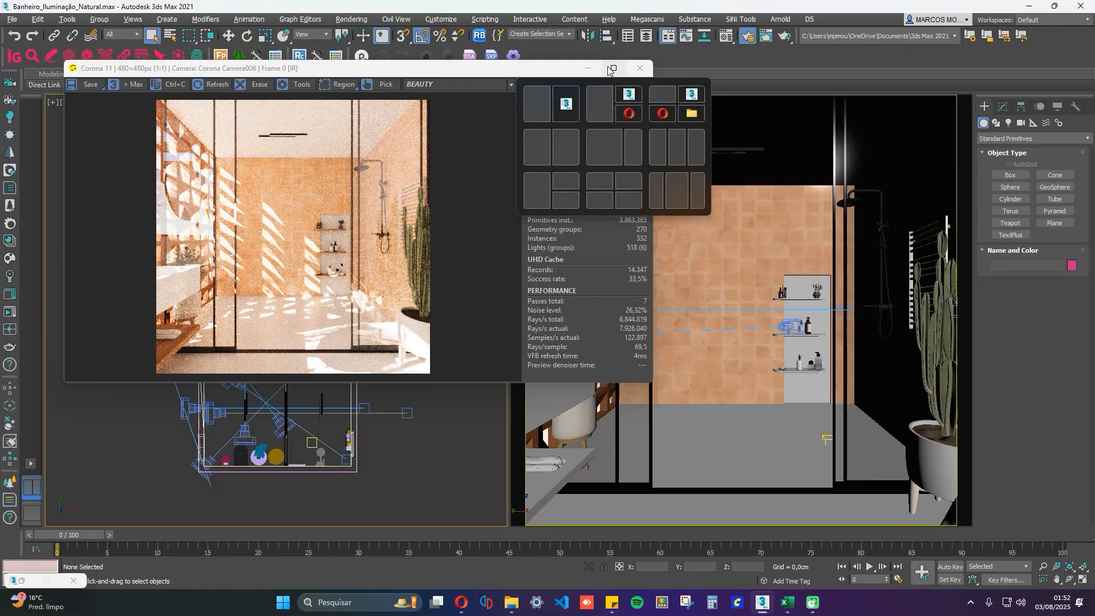
click(610, 69)
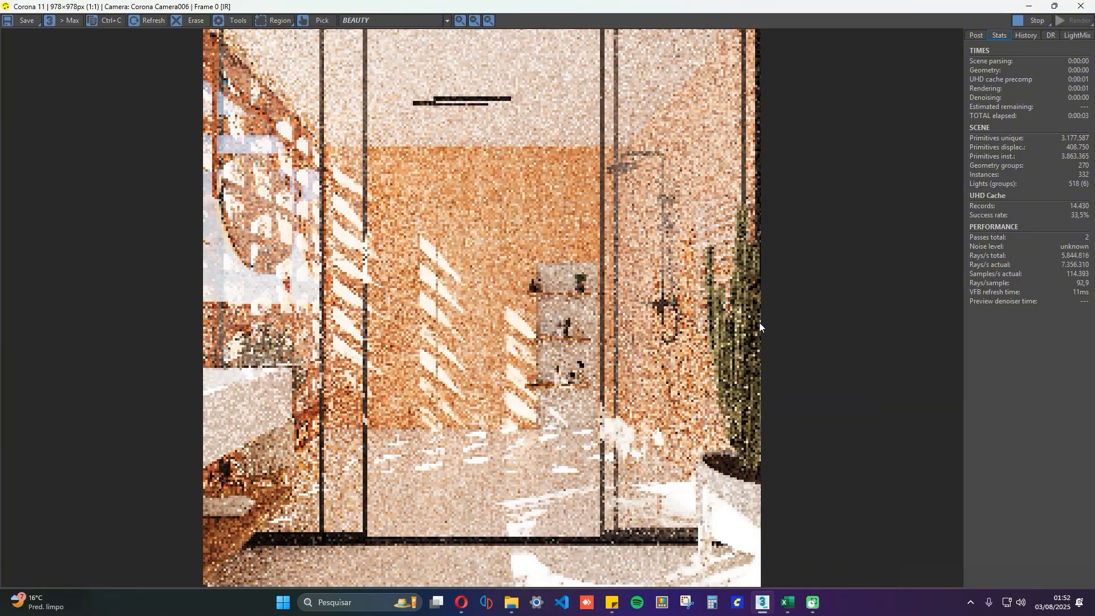
Switch the camera viewport to Corona Camera001 and show its interactive render in the maximized frame buffer.
click(1029, 7)
click(697, 197)
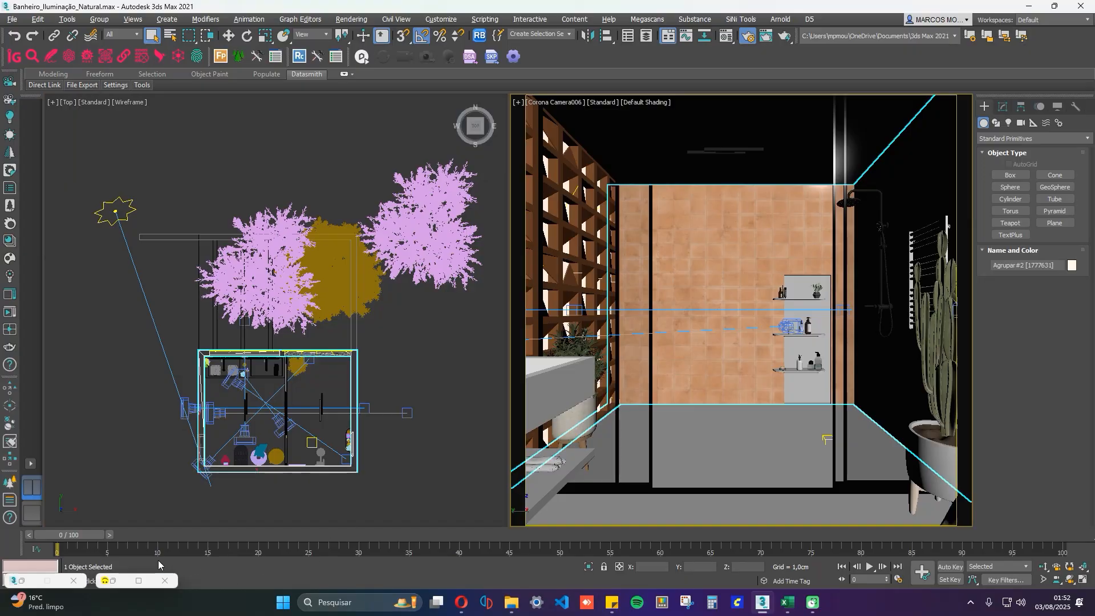
click(121, 581)
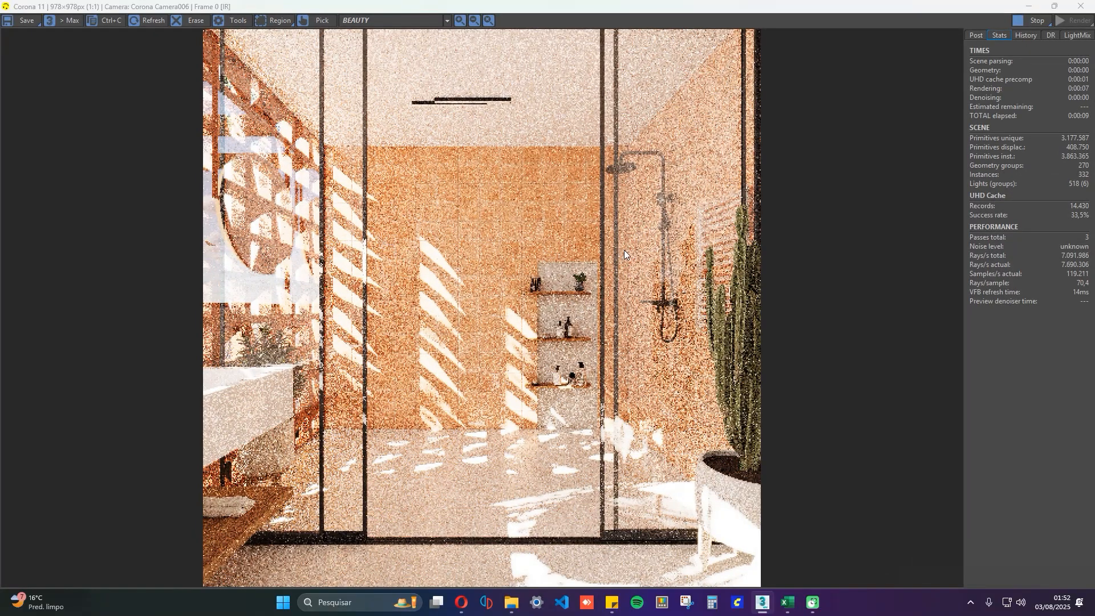
key(c)
key(Return)
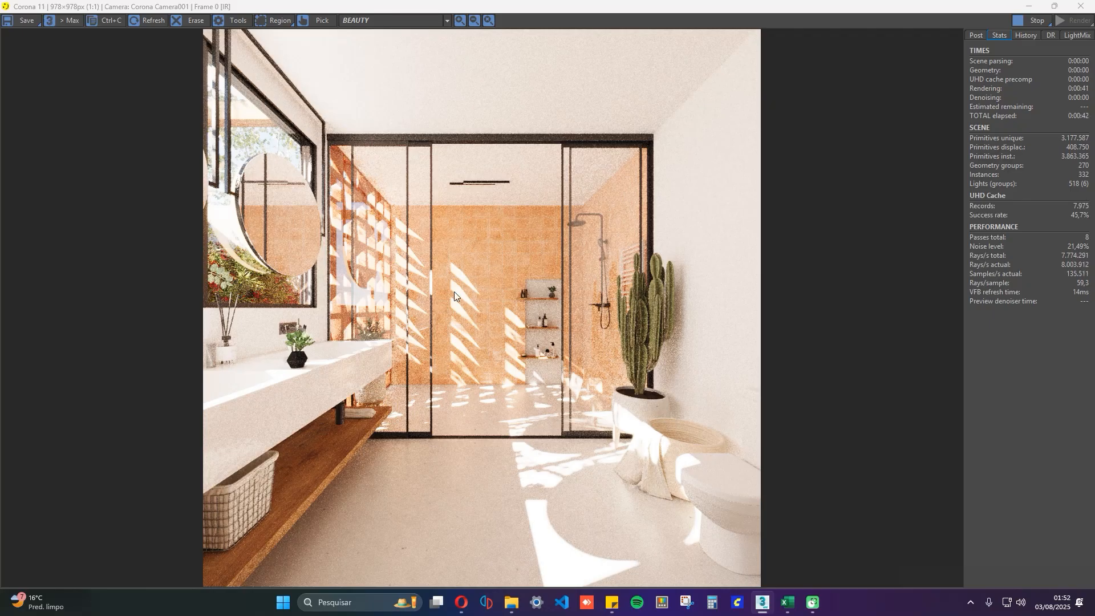
Stop the interactive render, close the frame buffer and clear the object selection.
click(1024, 21)
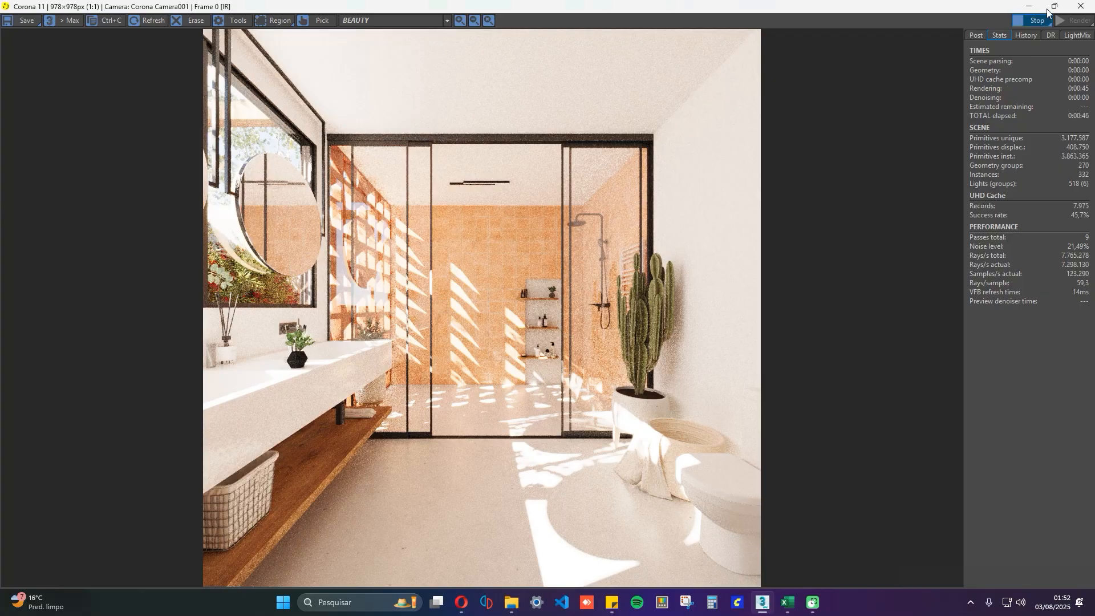
click(1081, 6)
click(481, 340)
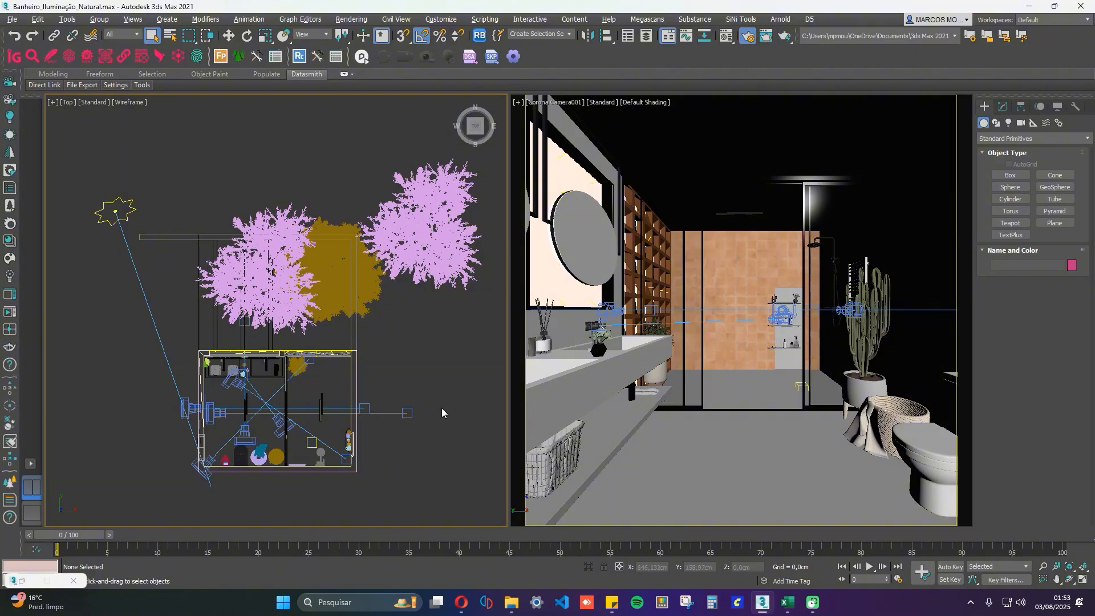
Bring up Render Setup and the Material Editor, and select the 16 - Matte Plastic material.
click(22, 581)
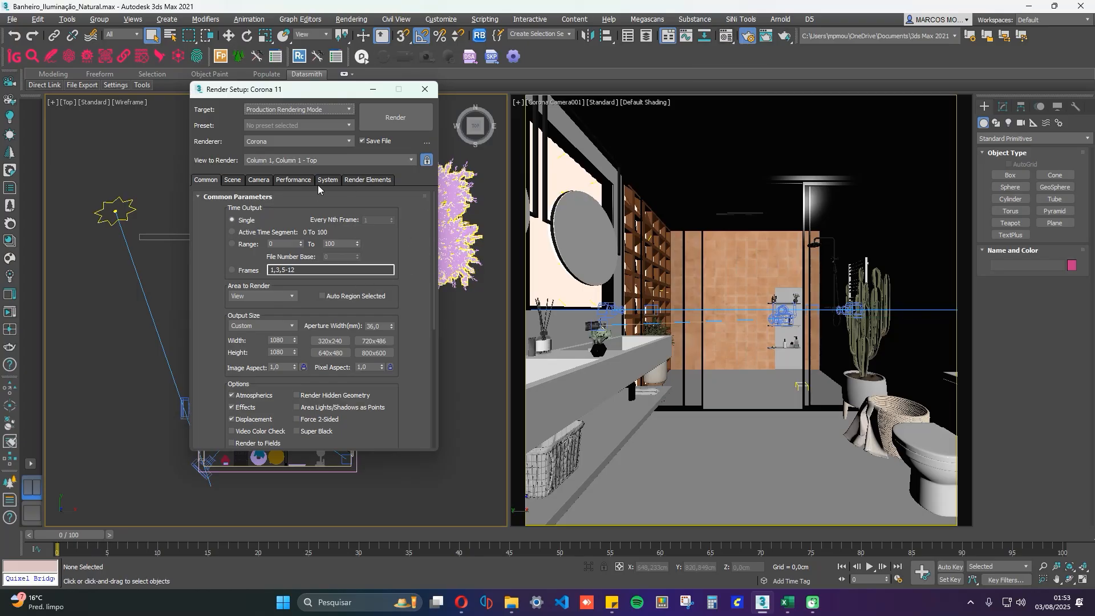
click(728, 37)
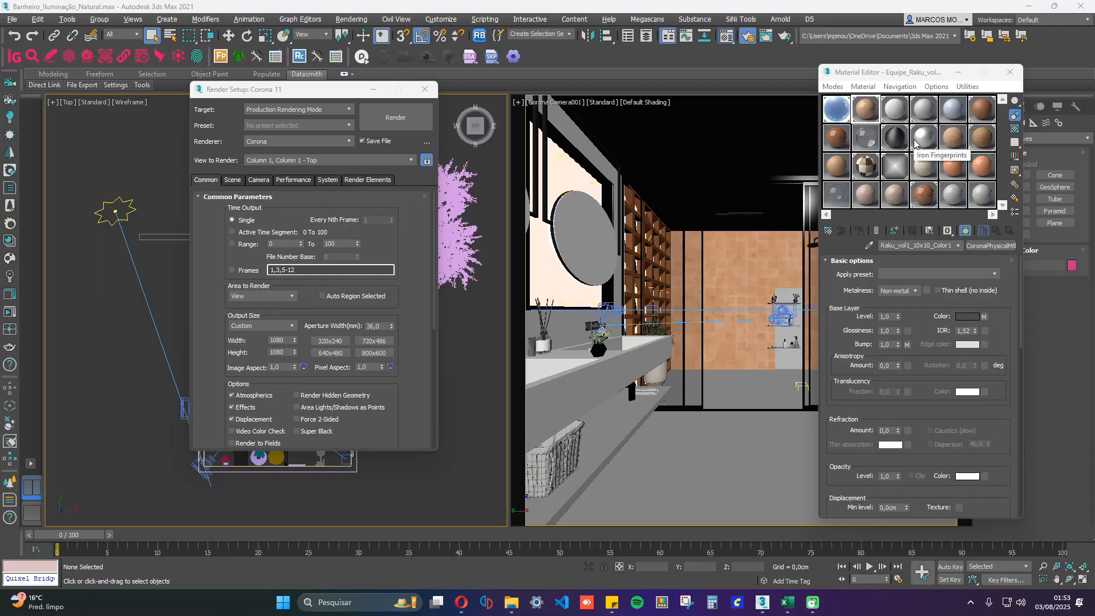
click(928, 169)
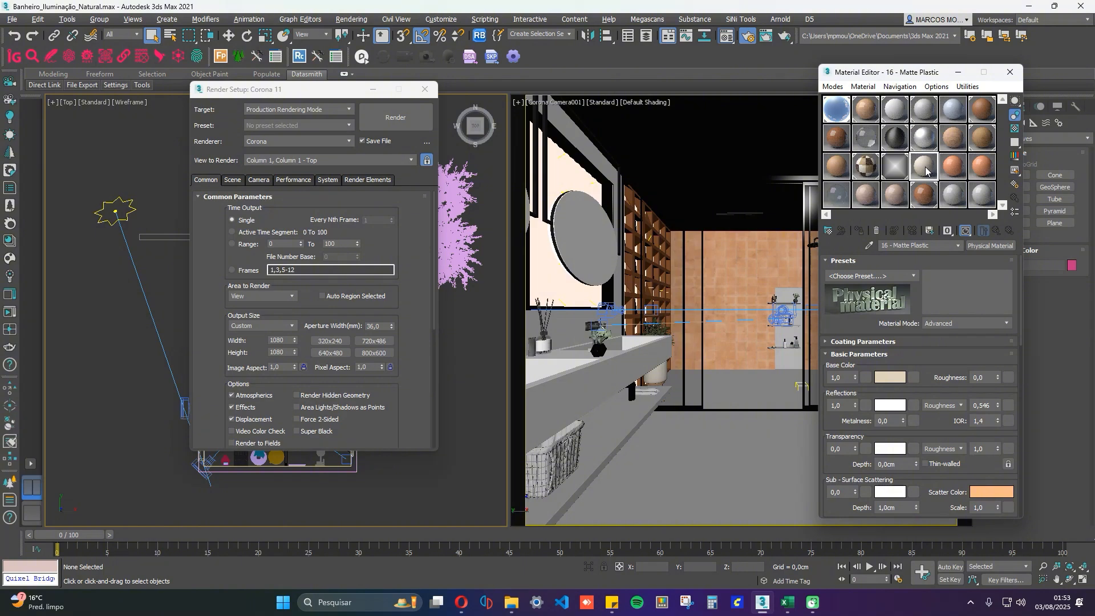
Restart the interactive render in a smaller frame buffer window and place Render Setup beside it.
click(4, 313)
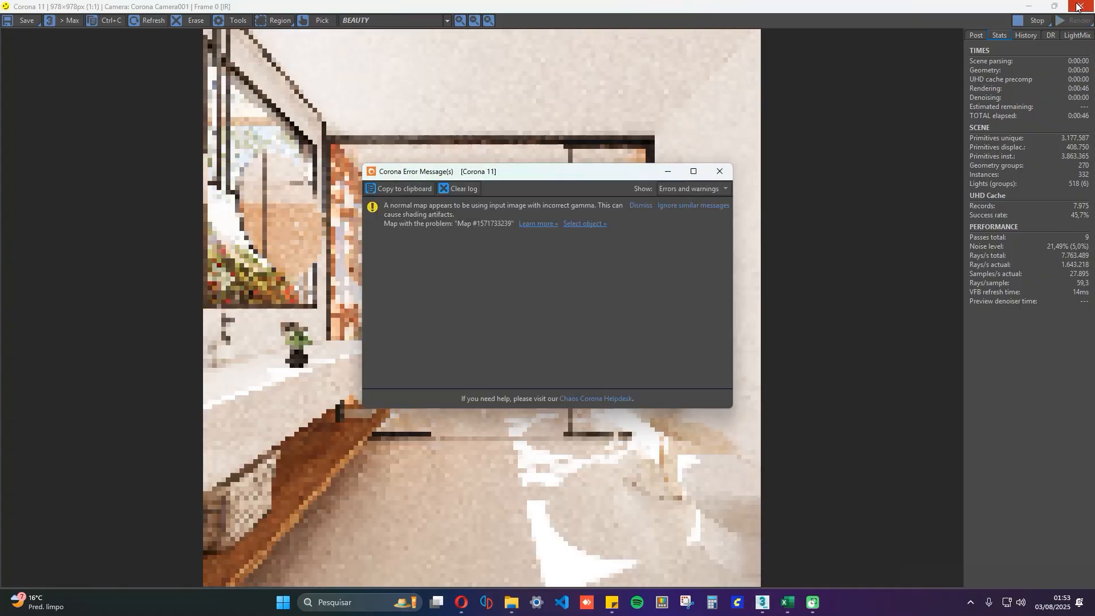
click(1077, 7)
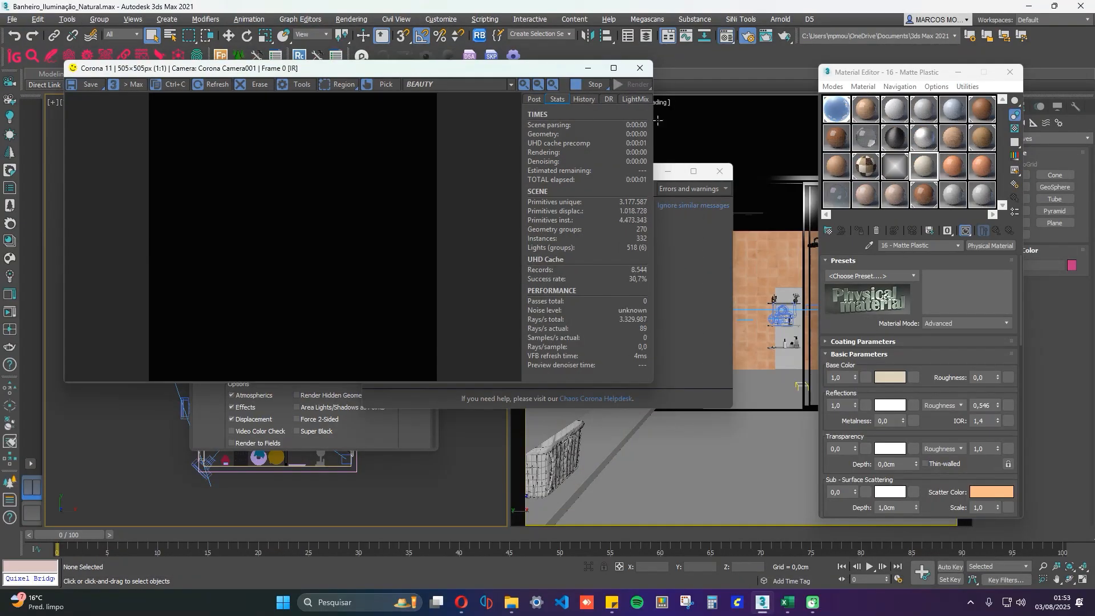
click(401, 438)
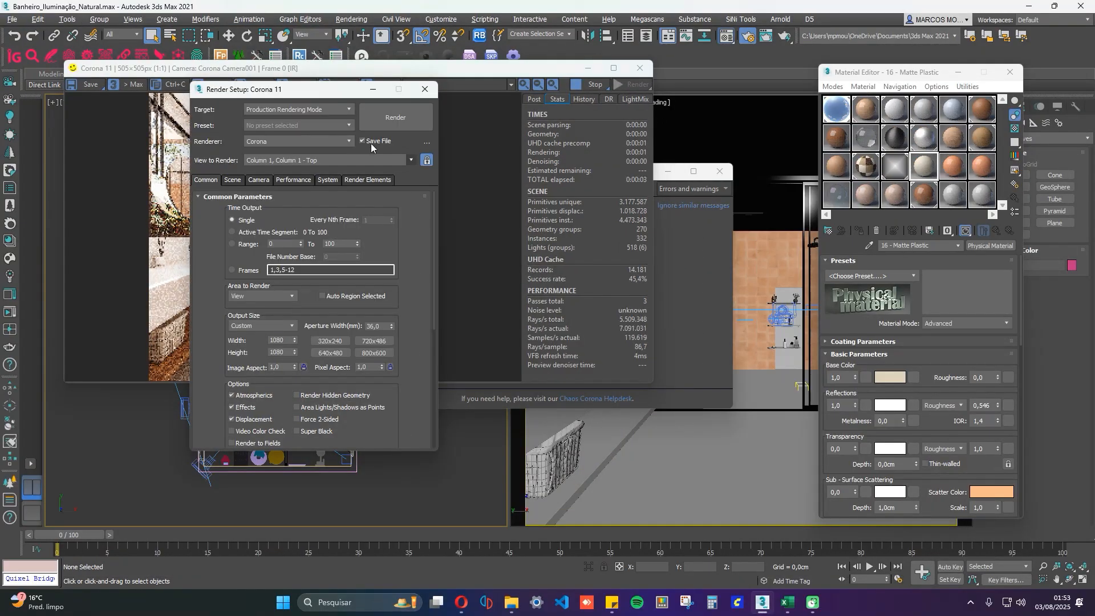
drag(330, 89, 803, 76)
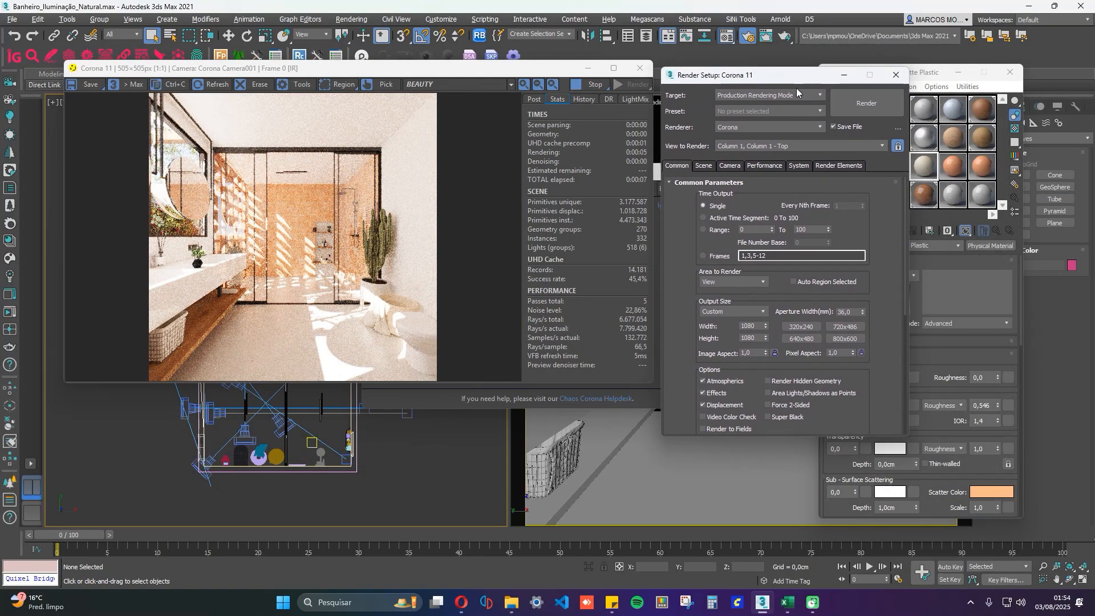
Enable the material override in the Corona scene render overrides and move the error window out of the way.
click(714, 168)
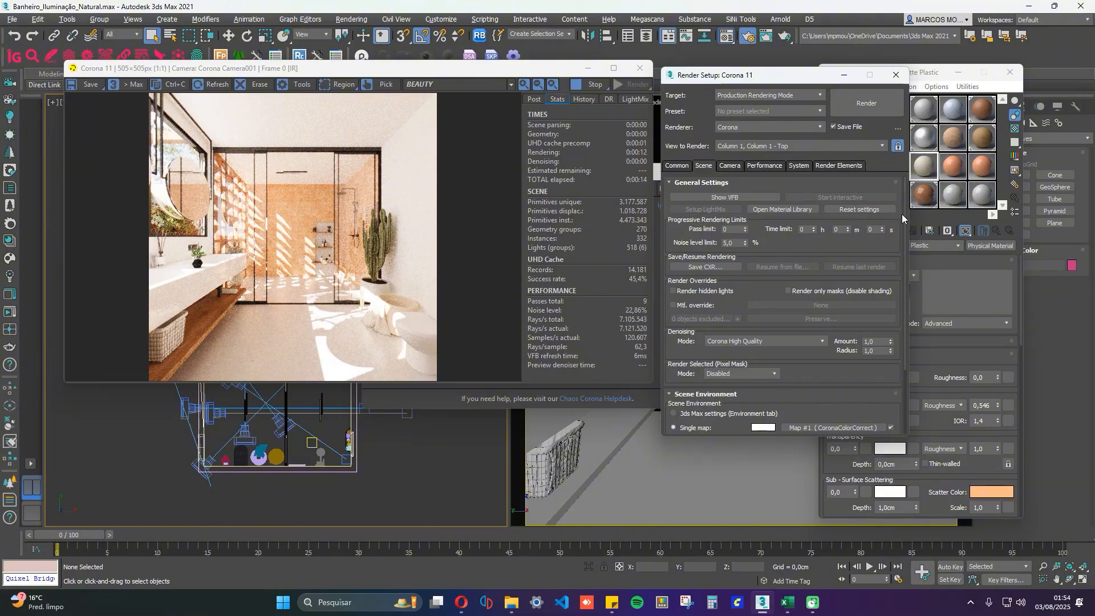
drag(904, 213, 908, 315)
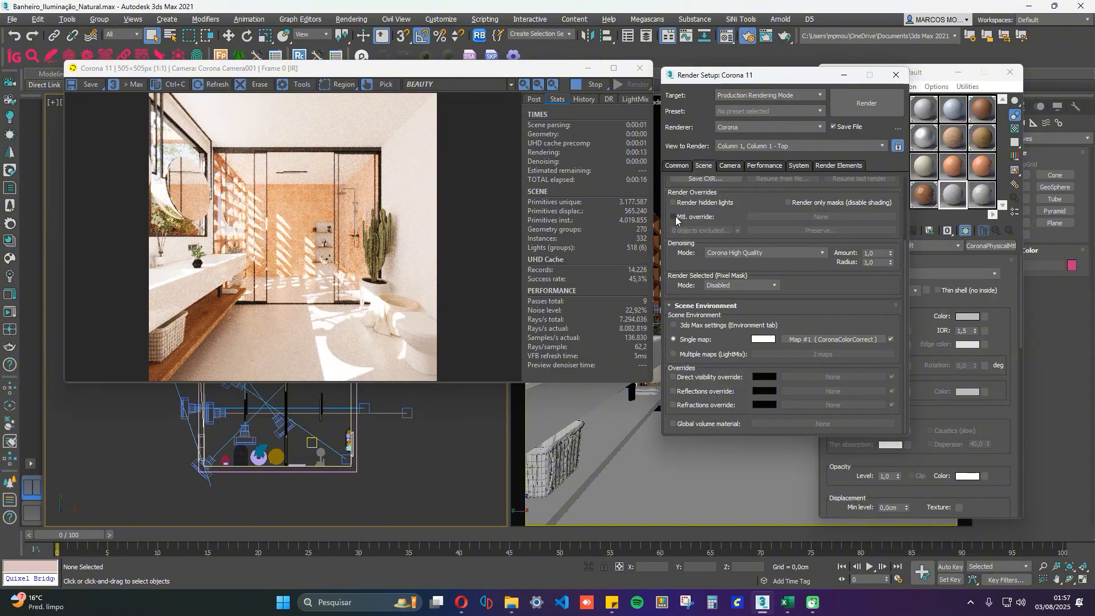
click(673, 218)
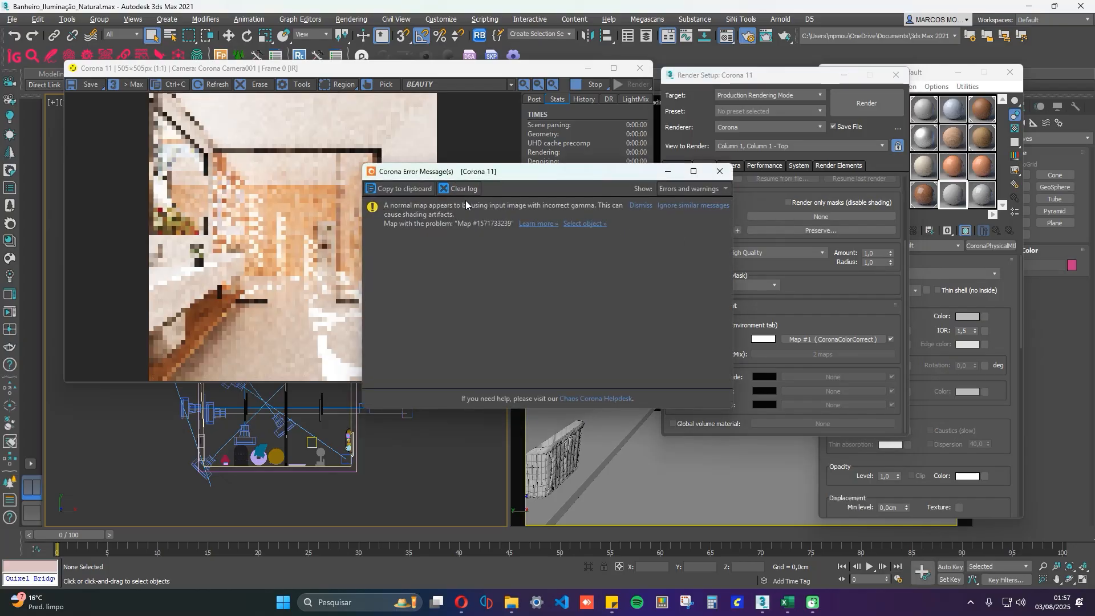
drag(616, 175, 0, 336)
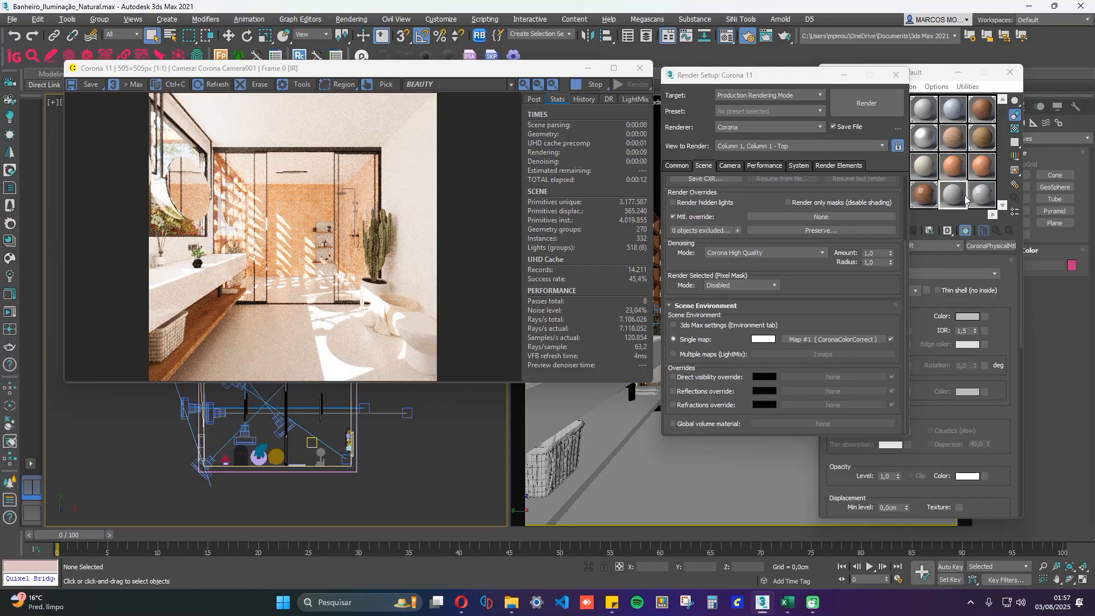
Change the 17 - Old Copper #1 material's type to CoronaPhysicalMtl.
click(959, 171)
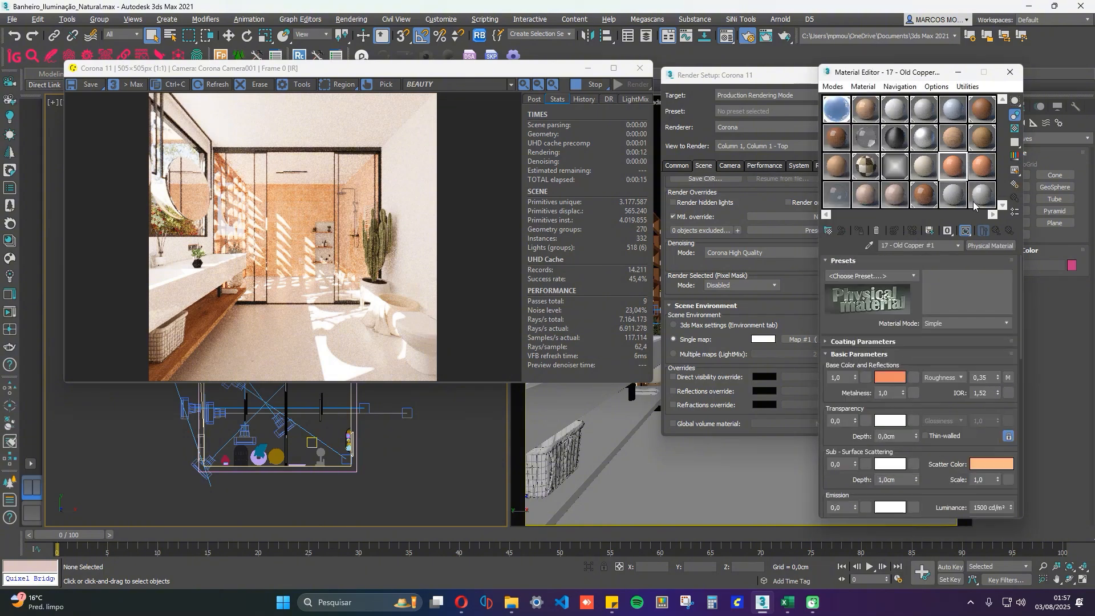
click(1009, 247)
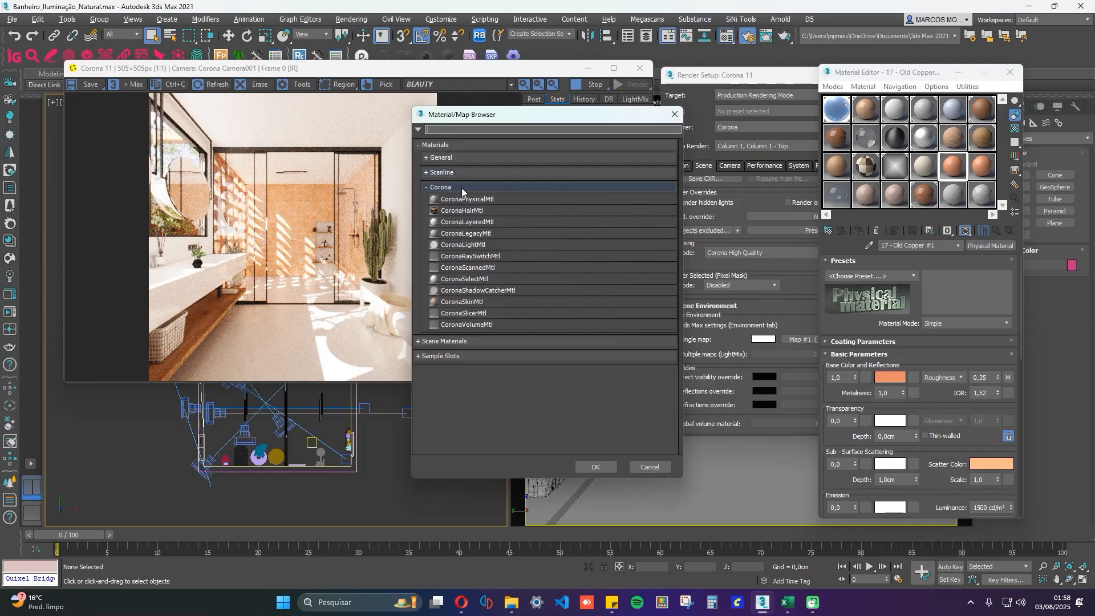
double_click(452, 200)
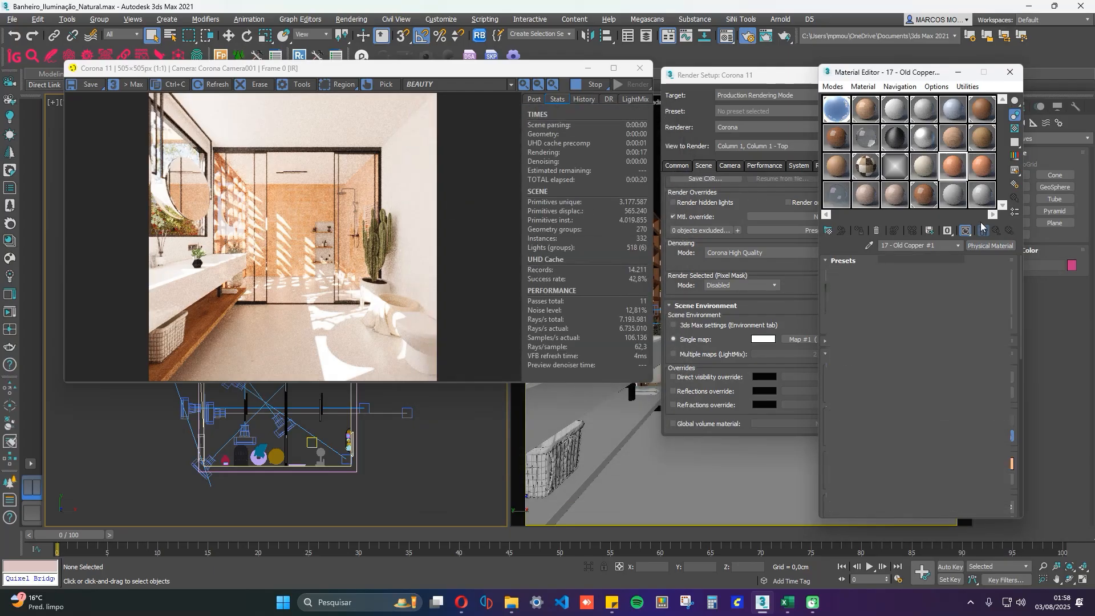
Assign the 17 - Old Copper #1 material to the material override as an instance.
drag(900, 81, 942, 66)
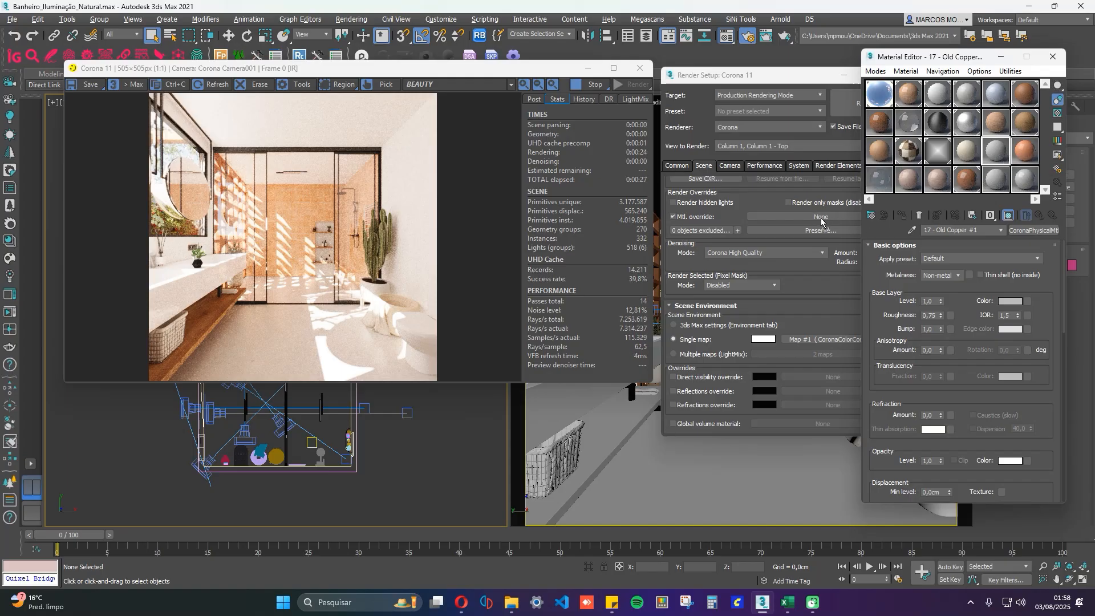
drag(822, 222, 821, 220)
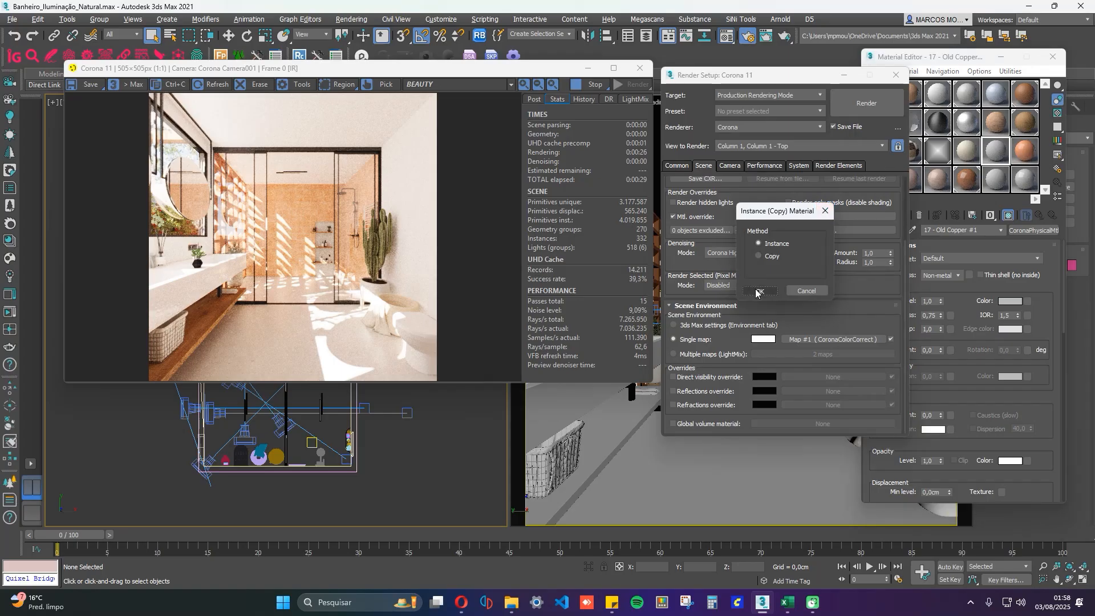
click(758, 291)
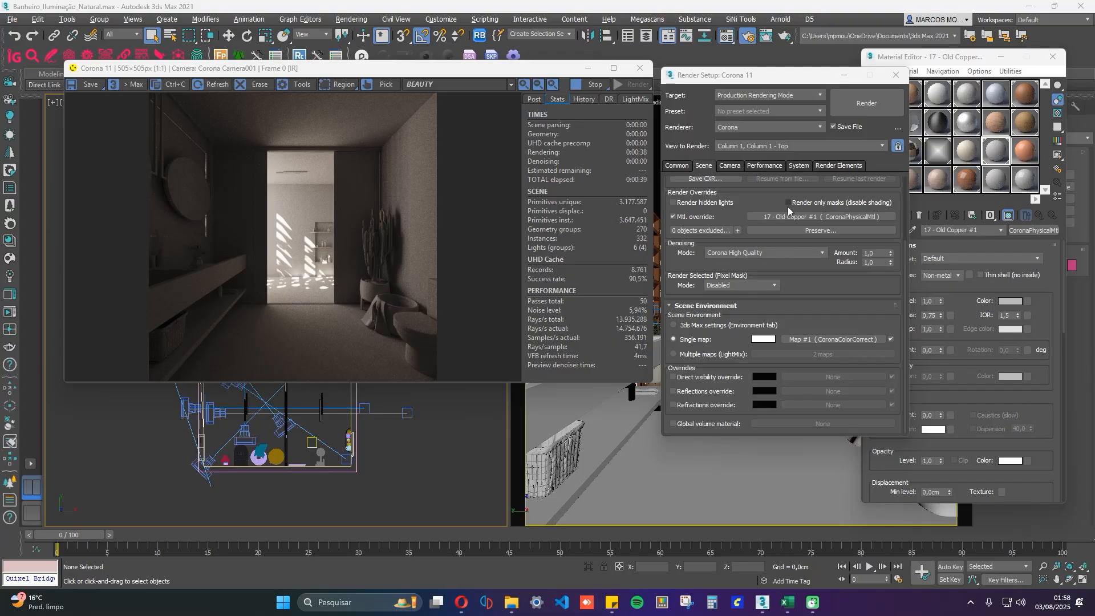
Set the material override to preserve glass materials, Light material and opacity, dismissing the error window and closing the override settings.
click(793, 230)
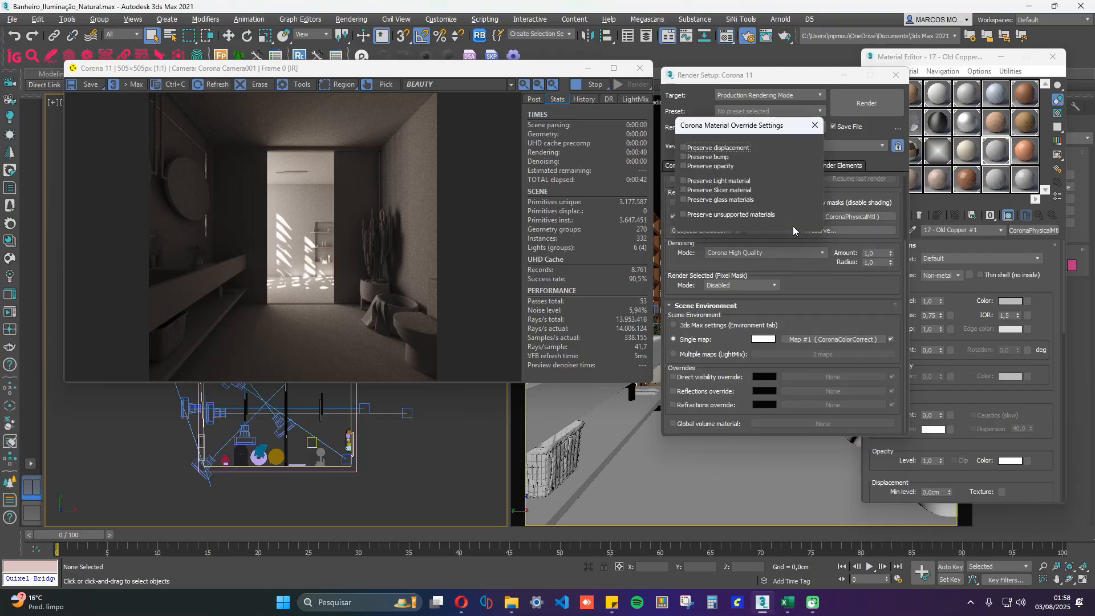
drag(785, 111, 791, 110)
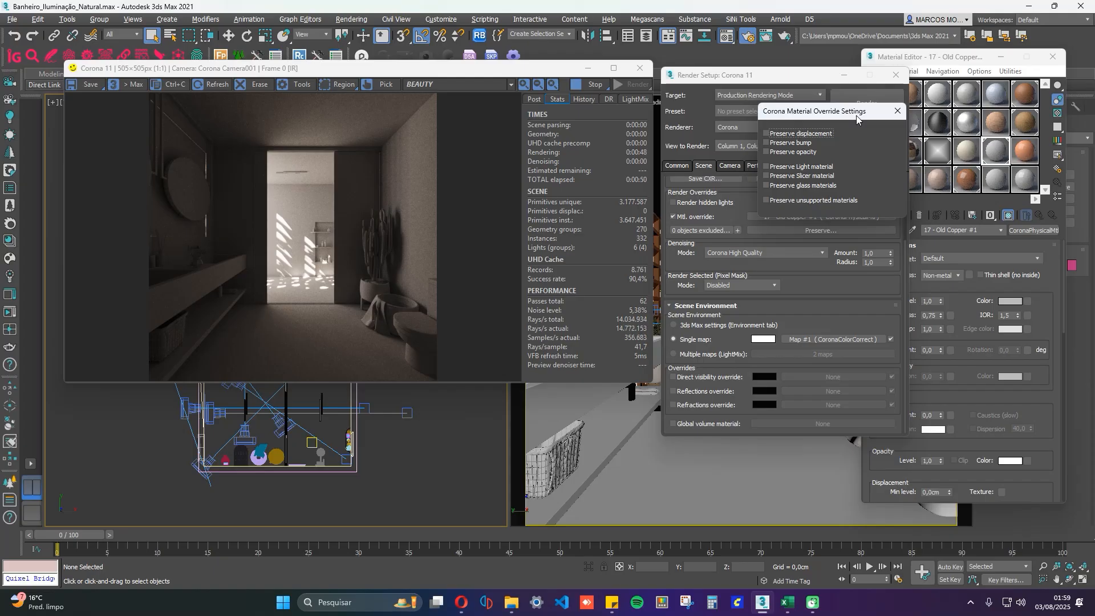
click(770, 188)
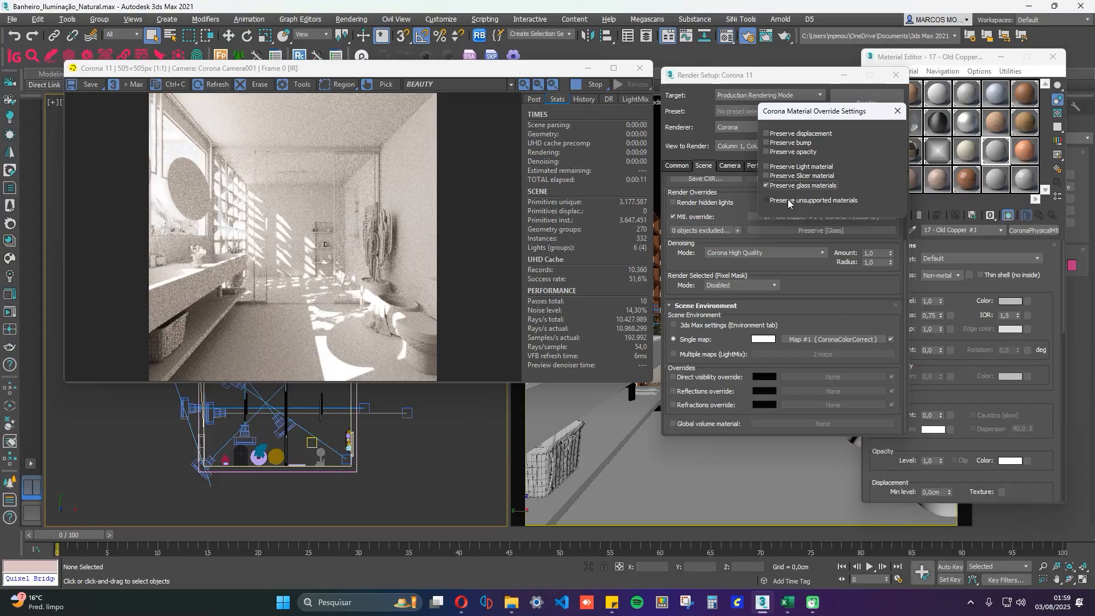
click(775, 167)
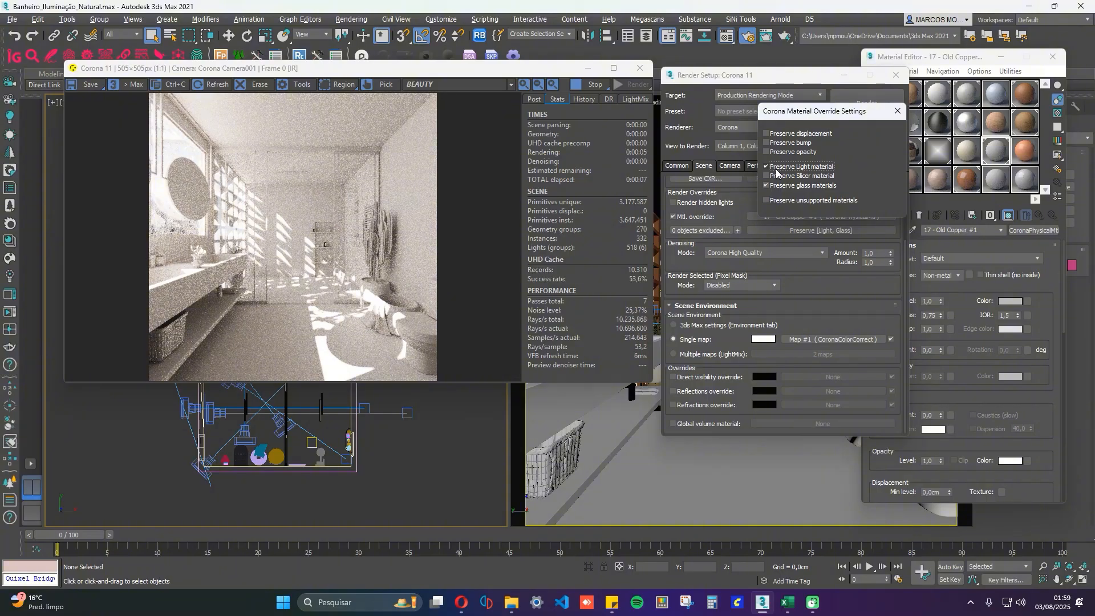
click(769, 153)
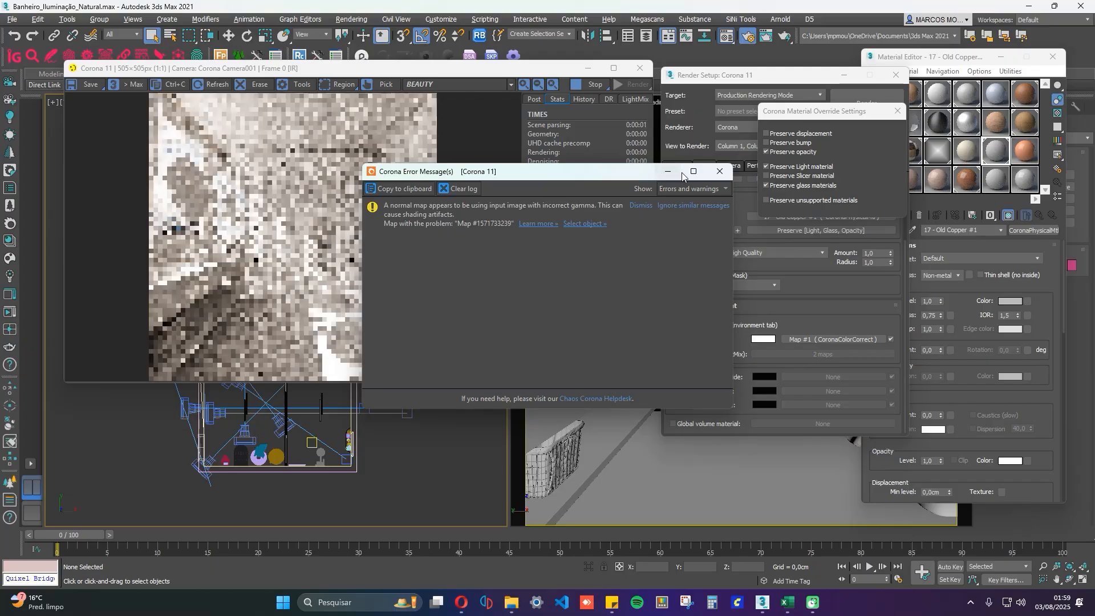
click(720, 171)
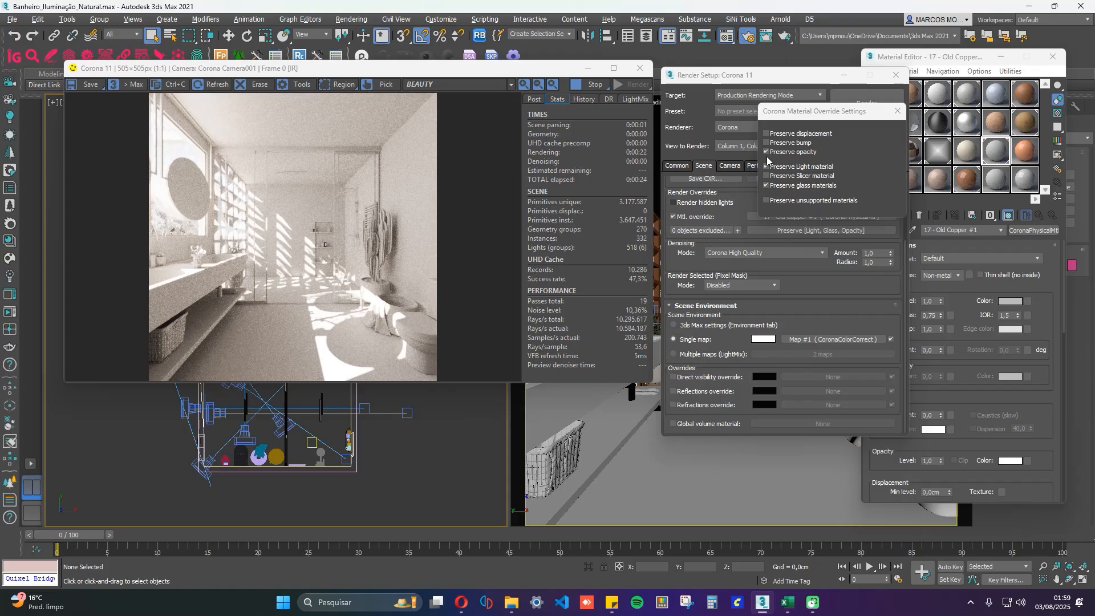
click(897, 111)
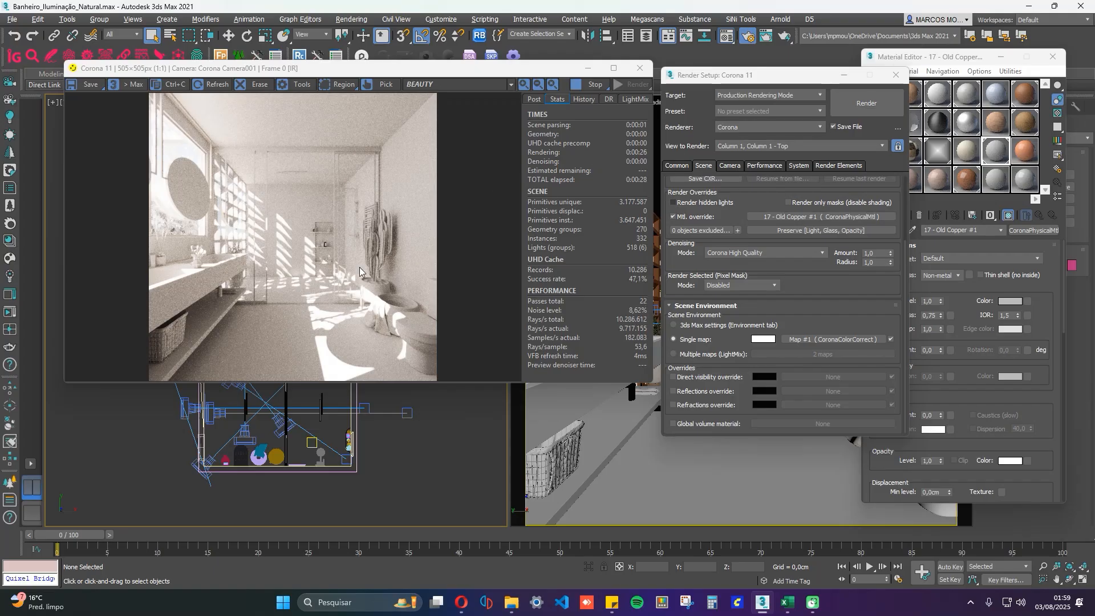
Switch the perspective-side camera view to Corona Camera002.
click(638, 466)
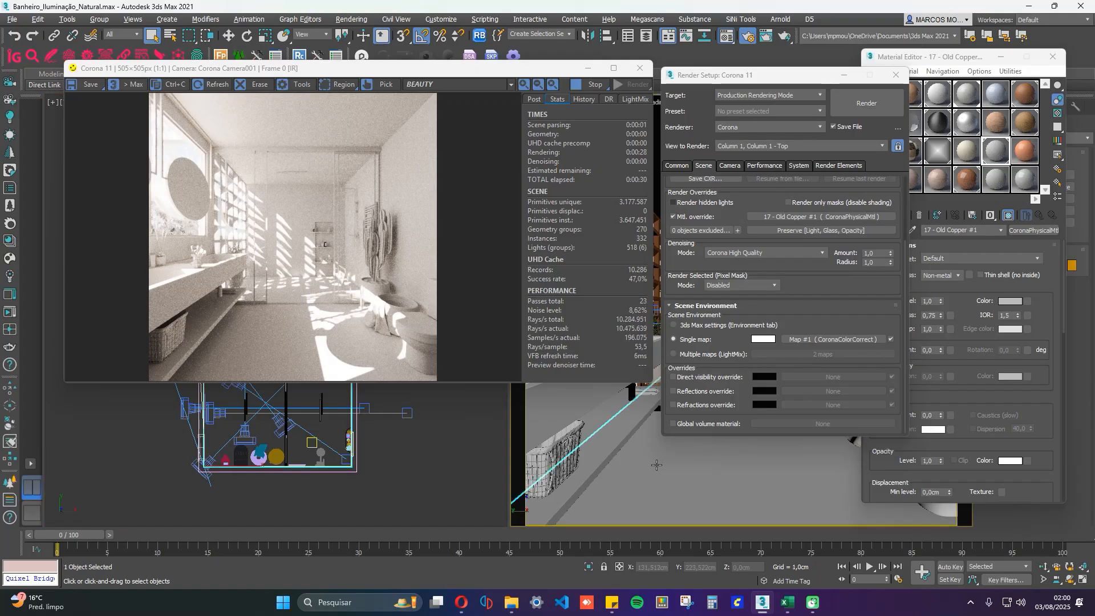
key(c)
key(Down)
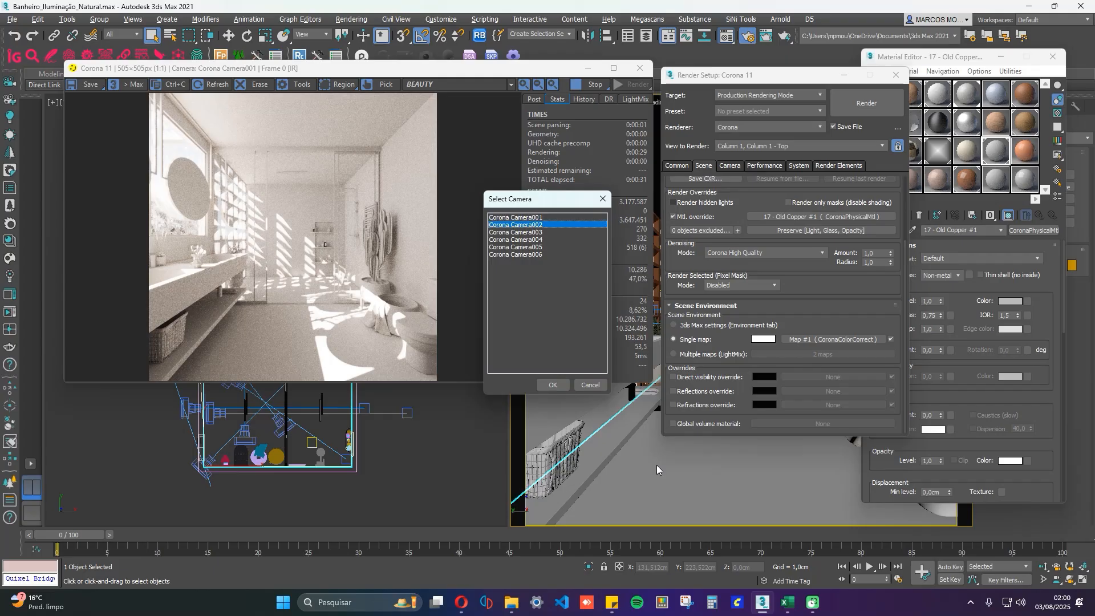
key(Return)
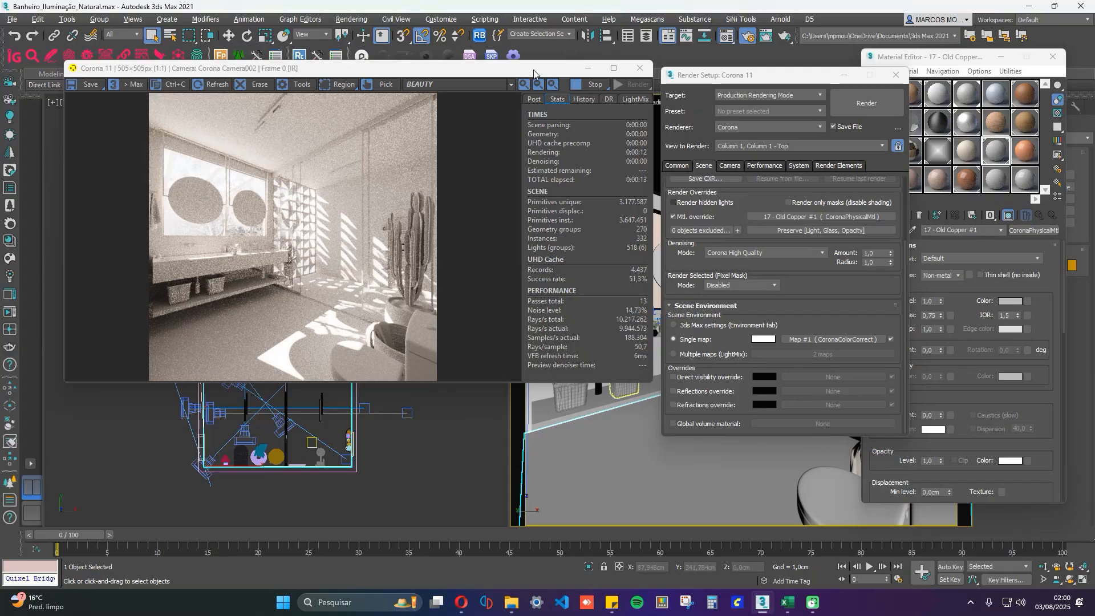
Reposition the interactive render window, minimise the Material Editor and place the render settings beside the render, clear of the cactus.
drag(532, 71, 495, 55)
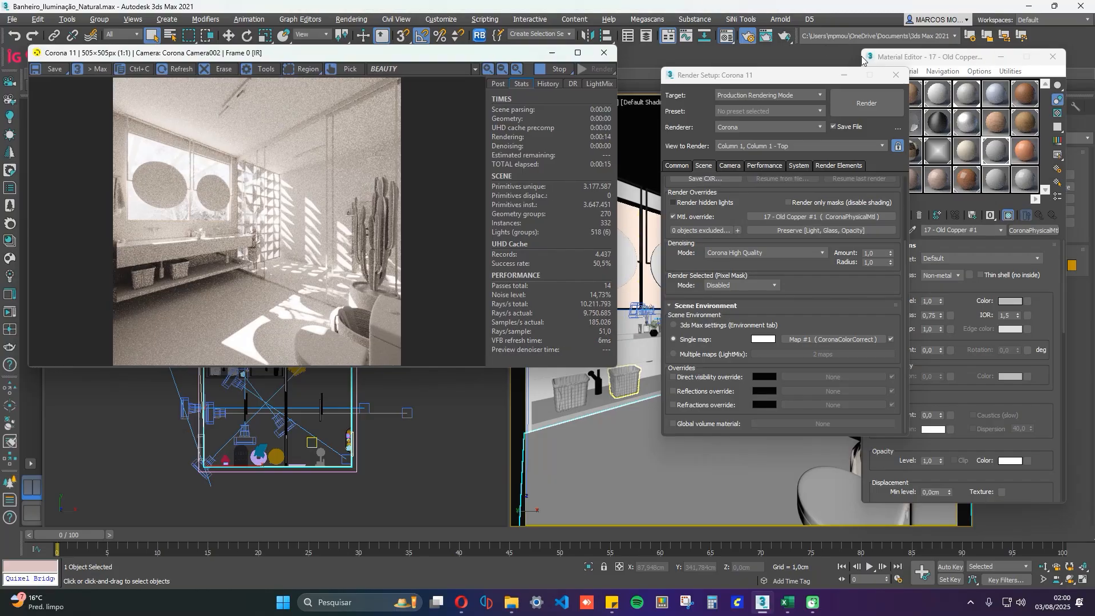
drag(1011, 53, 1000, 57)
click(989, 61)
drag(751, 74, 717, 56)
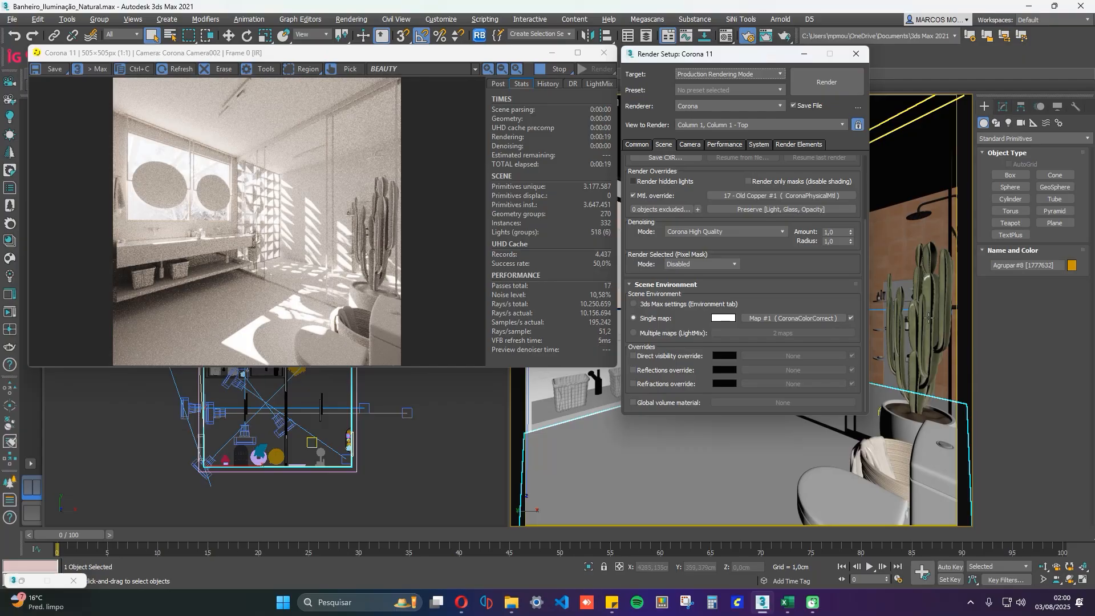
Add the selected Agrupar #8 object to the material override's exclusions, select the cactus in the camera view and dismiss the error windows.
click(667, 210)
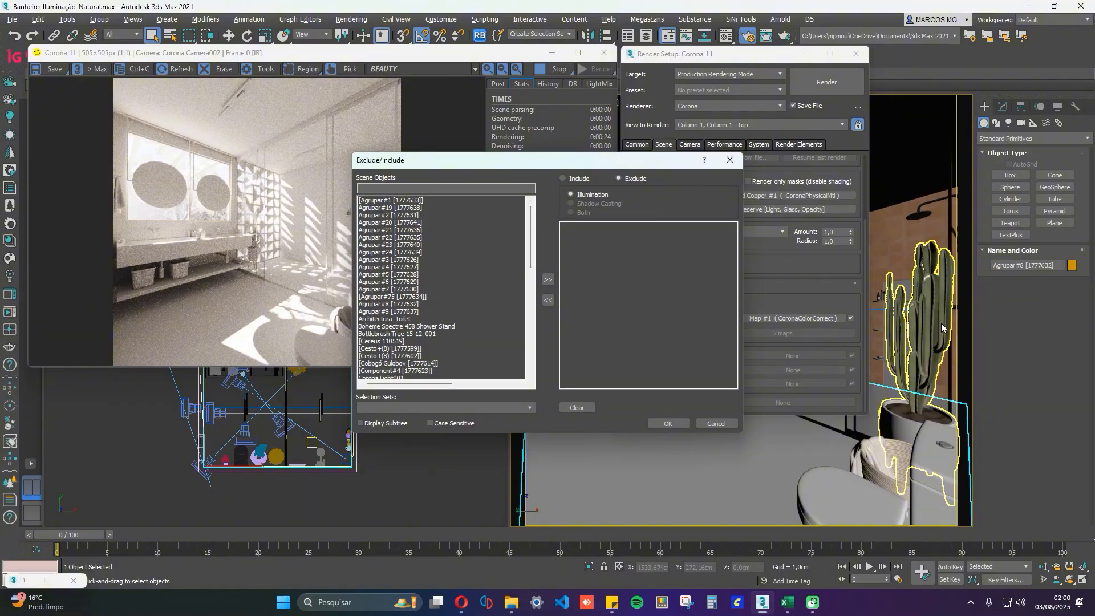
click(730, 160)
click(716, 172)
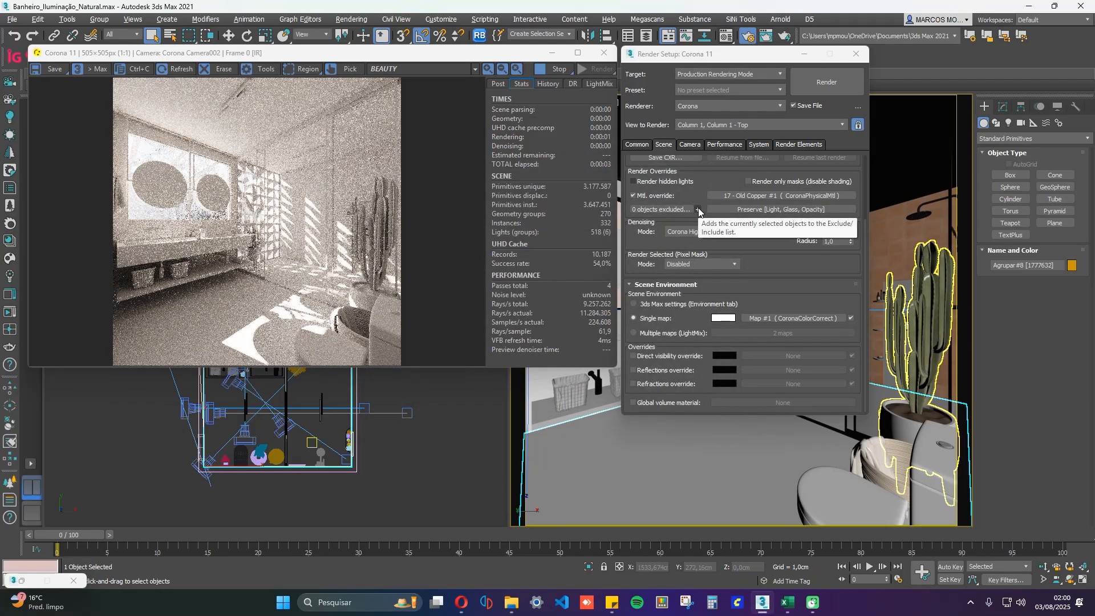
click(908, 307)
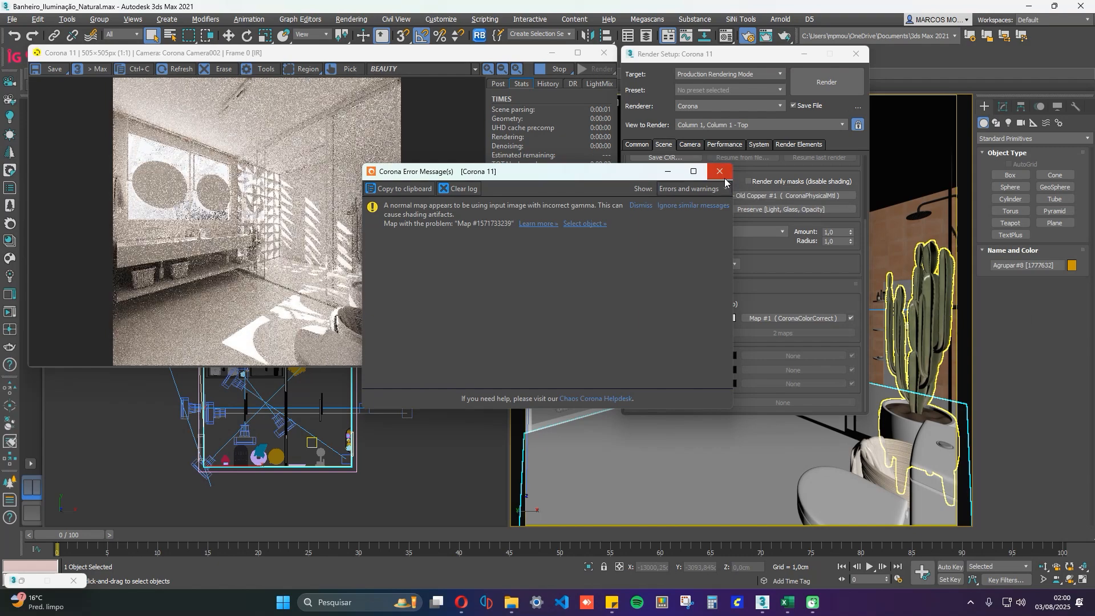
click(721, 172)
click(926, 325)
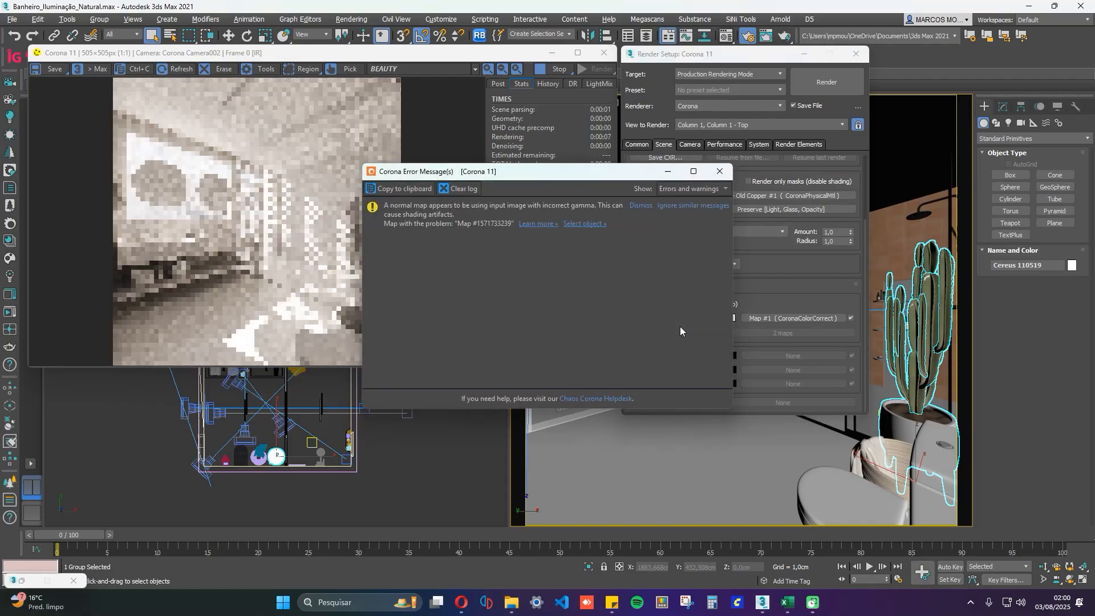
click(720, 171)
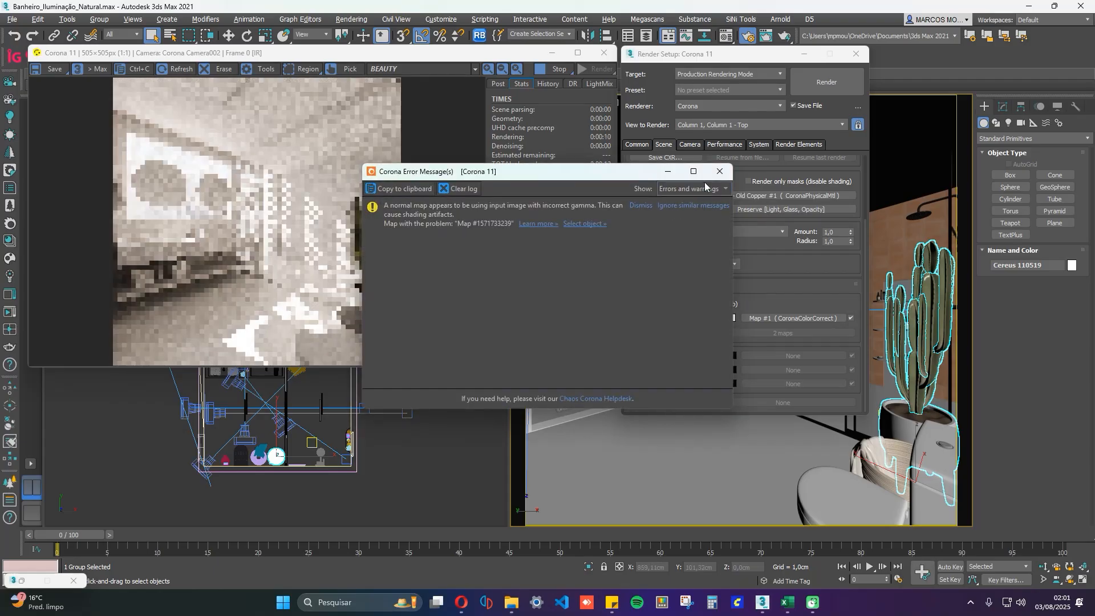
click(713, 173)
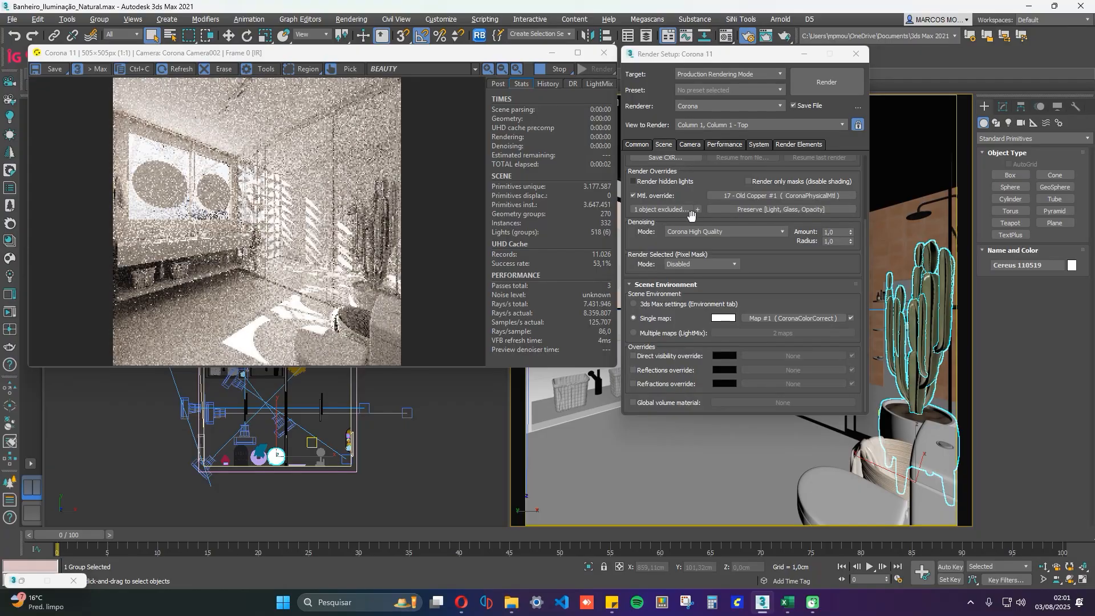
Exclude Agrupar #24 and Boheme Spectre 458 Shower Stand from the material override and dismiss the error windows.
click(662, 210)
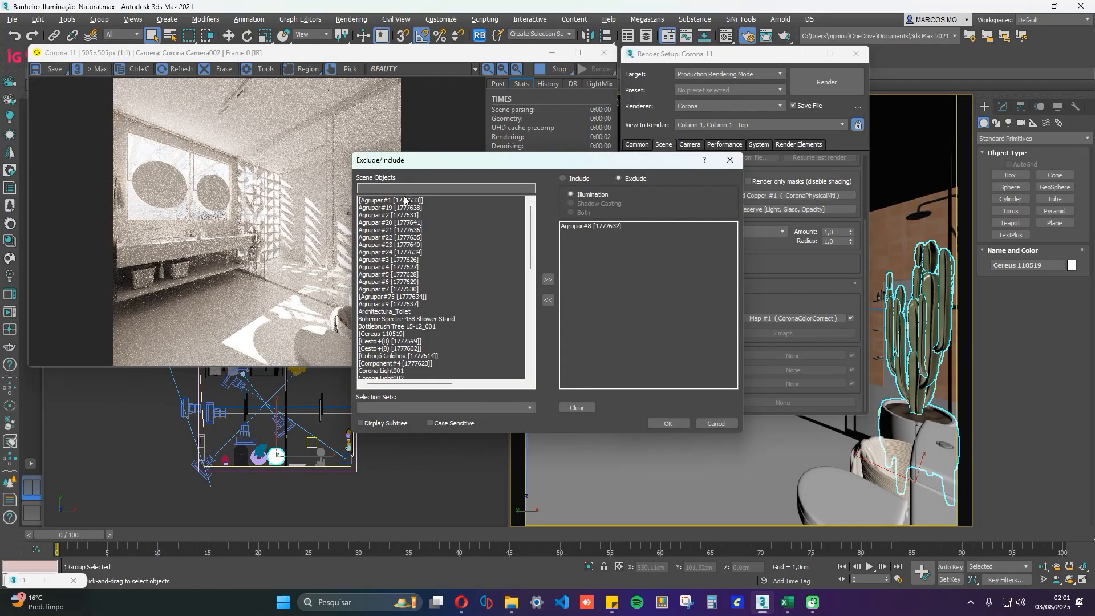
scroll(392, 293, down, 6)
scroll(392, 292, down, 7)
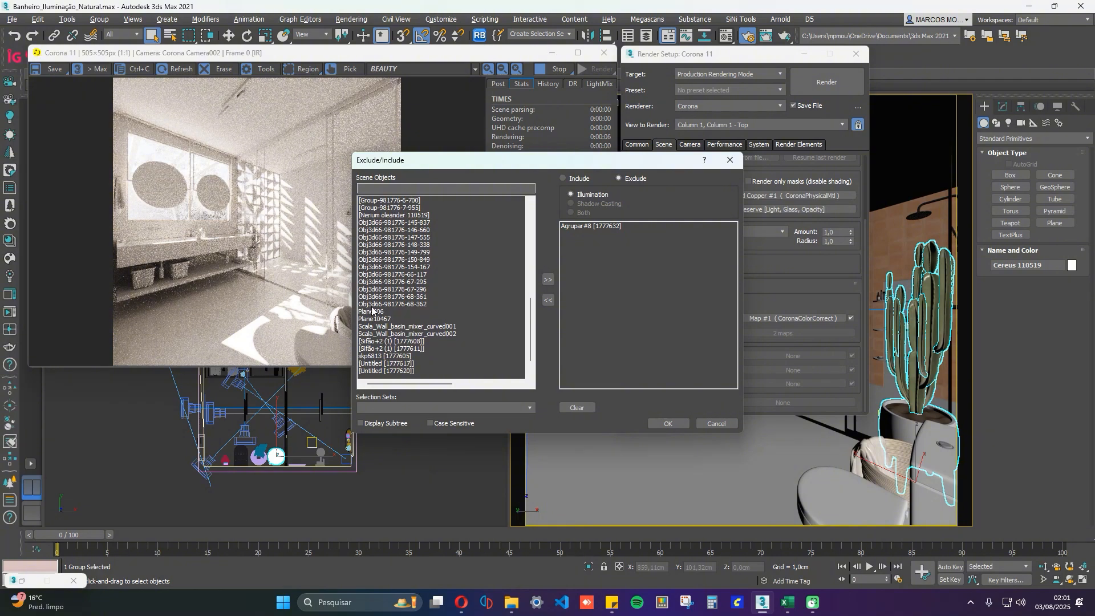
scroll(374, 279, up, 14)
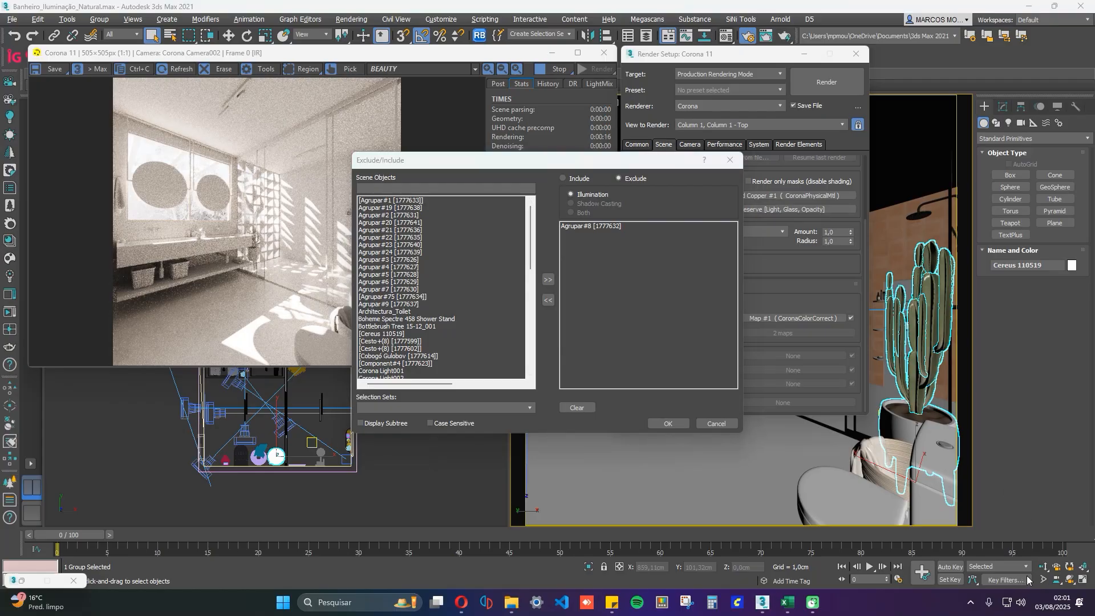
click(408, 253)
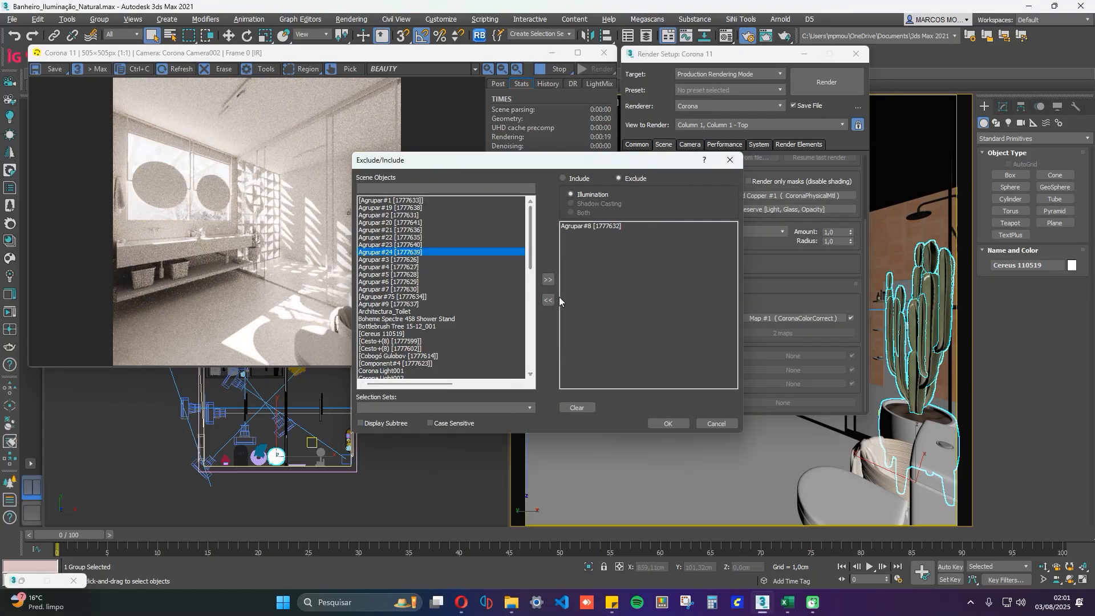
click(548, 280)
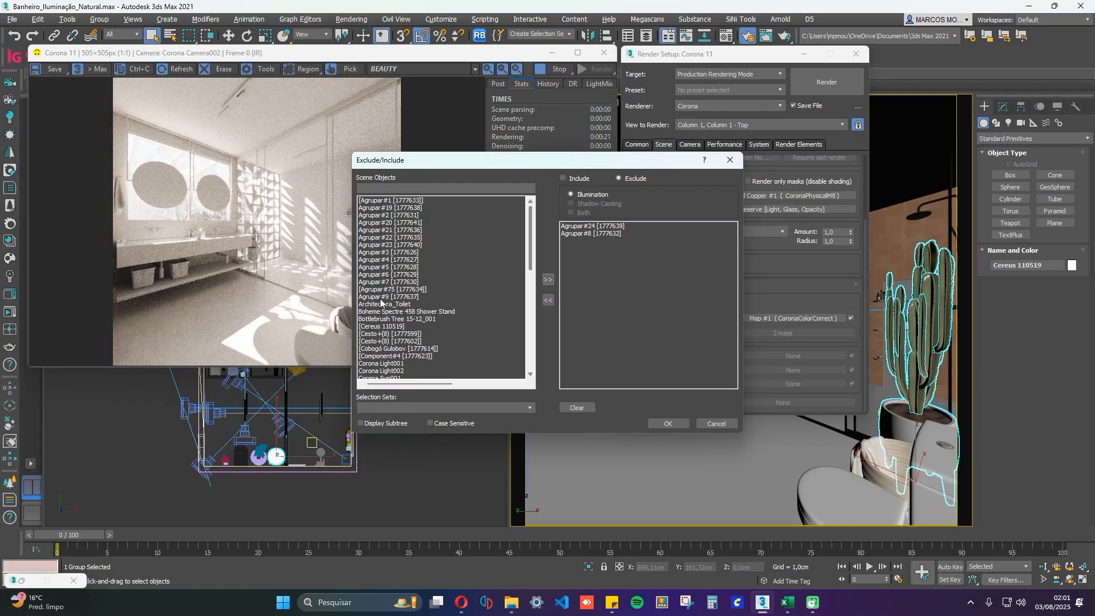
click(389, 312)
click(548, 280)
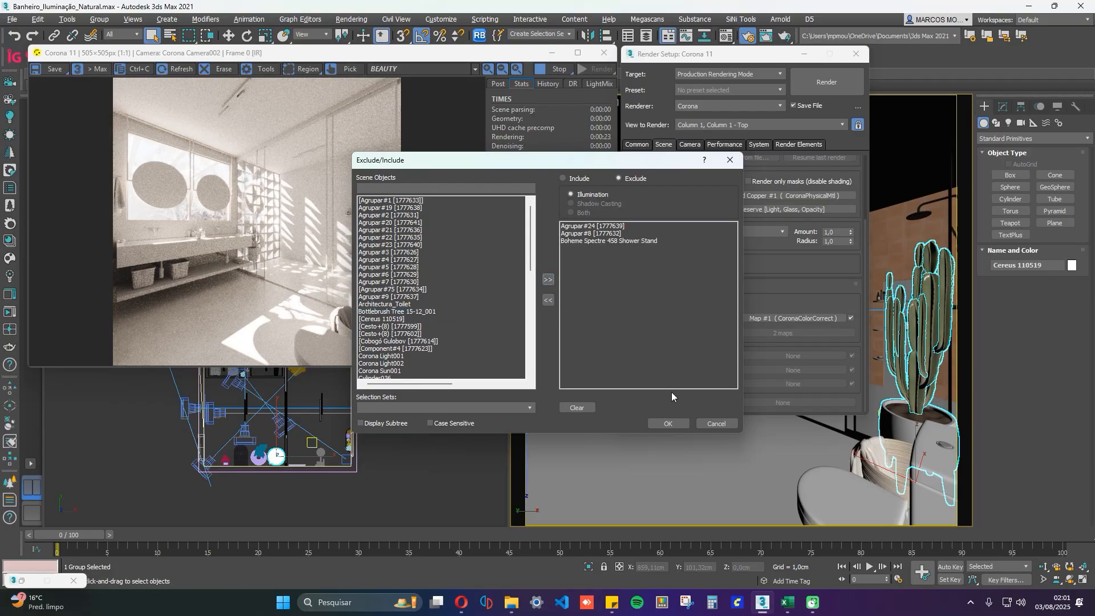
click(668, 423)
key(shift+q)
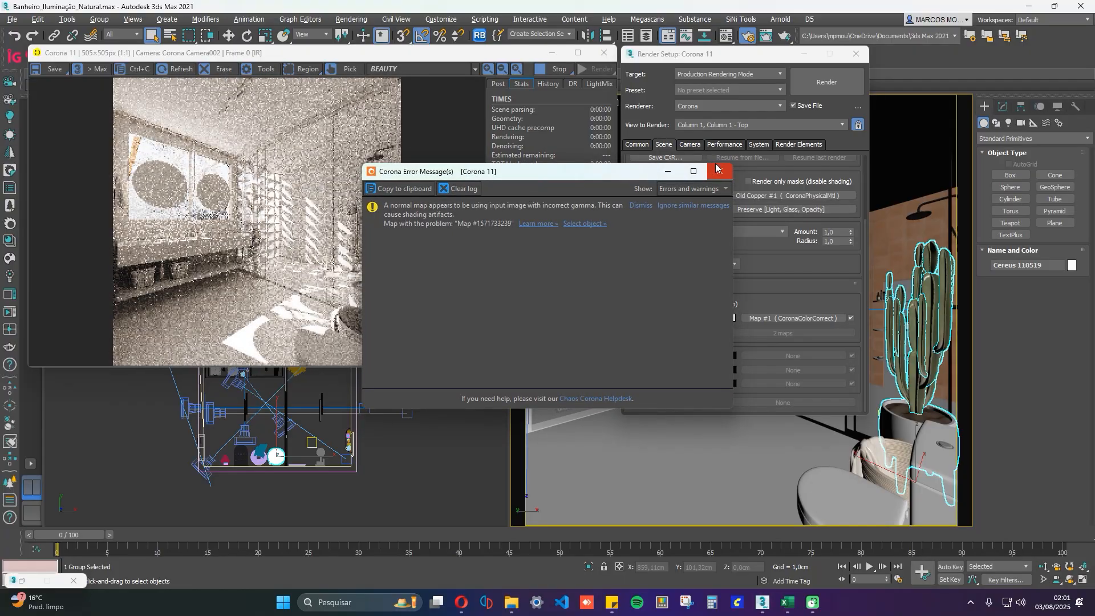
click(718, 170)
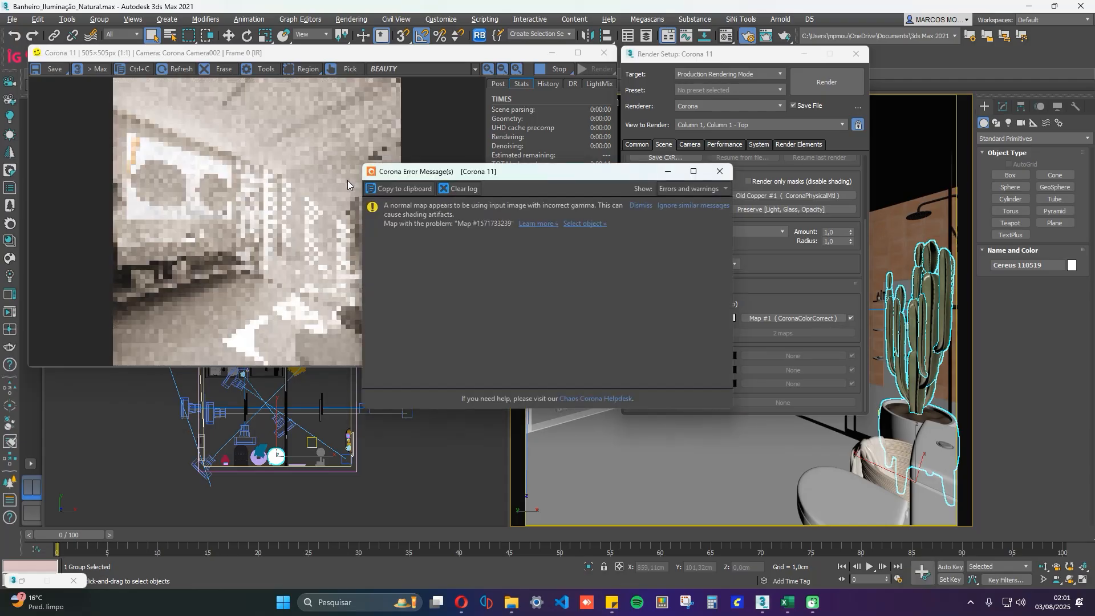
click(720, 171)
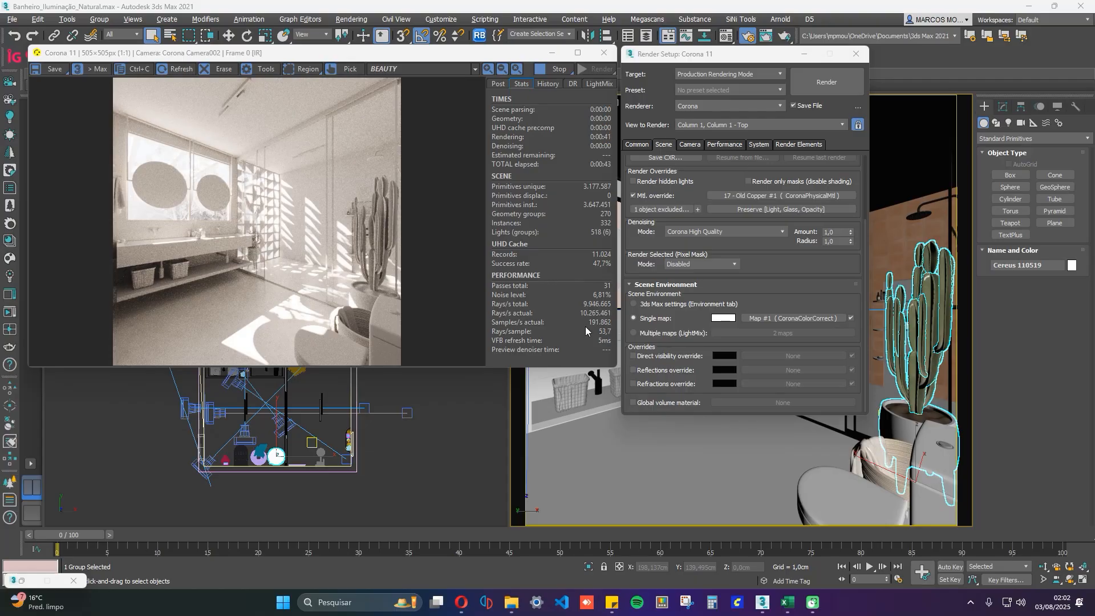
Clear the selection, switch the Material Editor to Slate mode and arrange the windows so the override material slot is accessible.
mouse_move(589, 283)
mouse_move(503, 118)
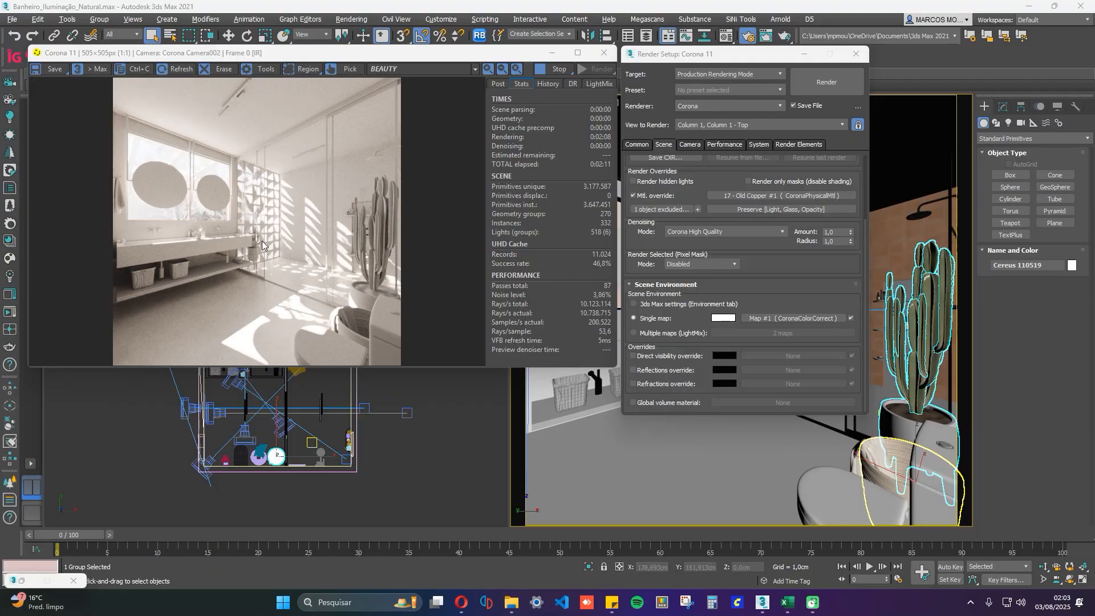
click(405, 470)
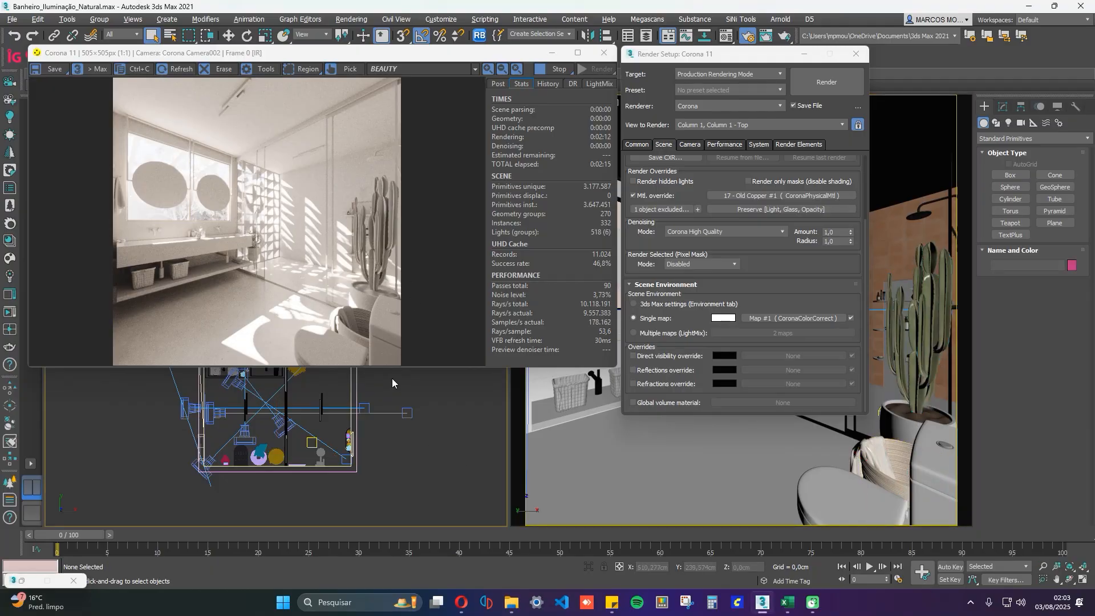
key(m)
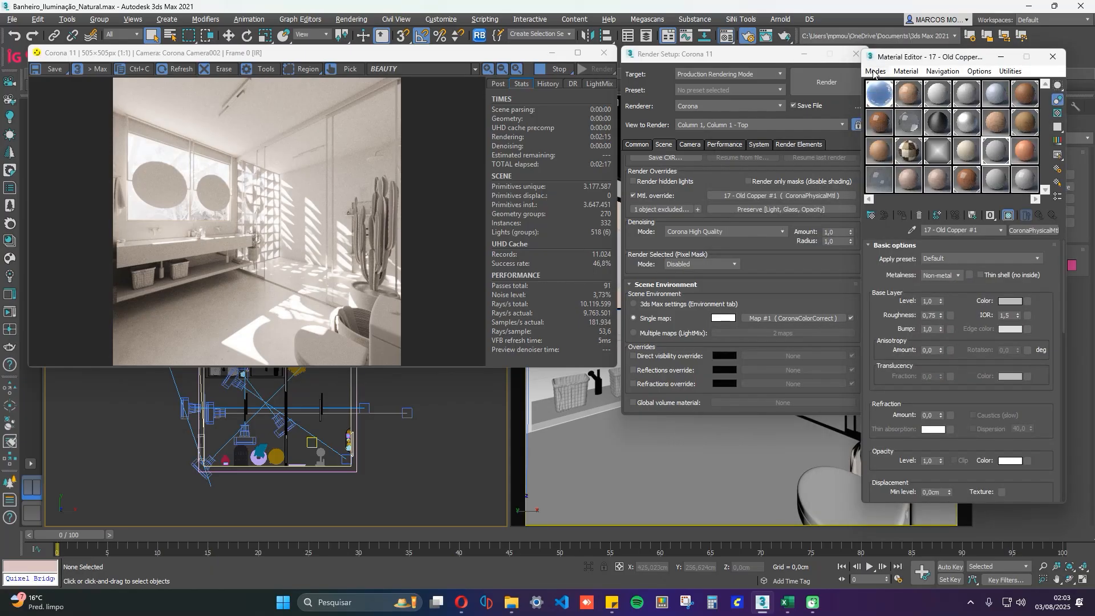
click(876, 70)
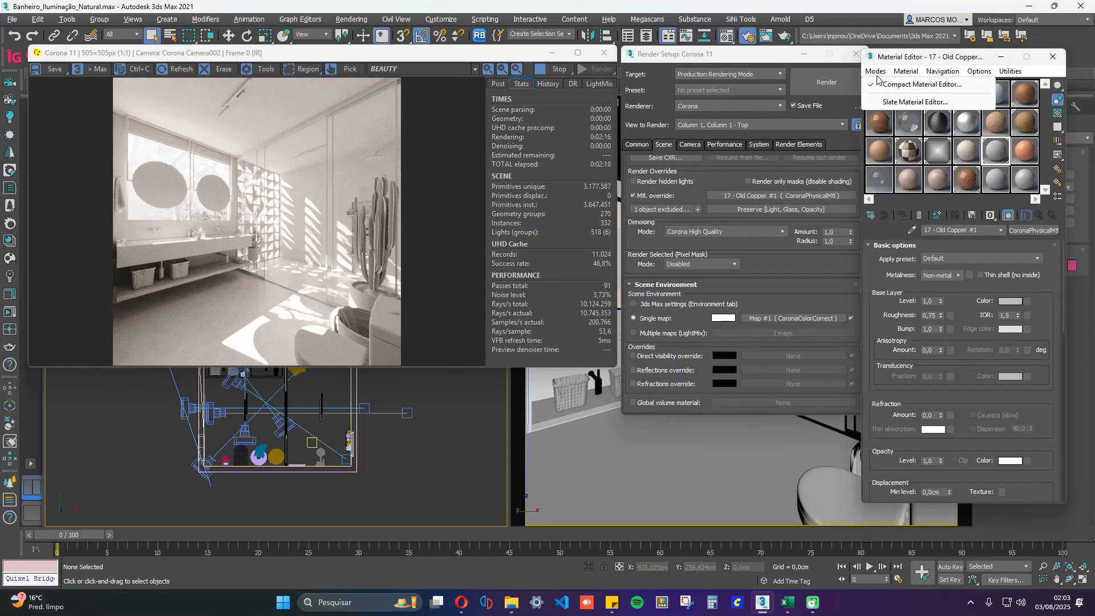
click(907, 102)
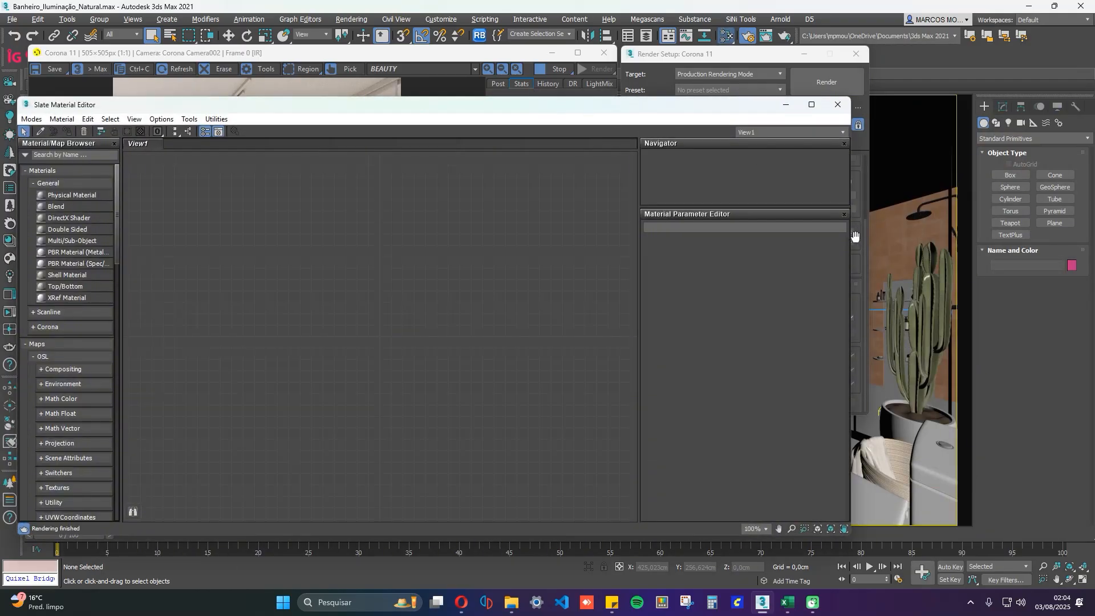
drag(848, 240, 608, 245)
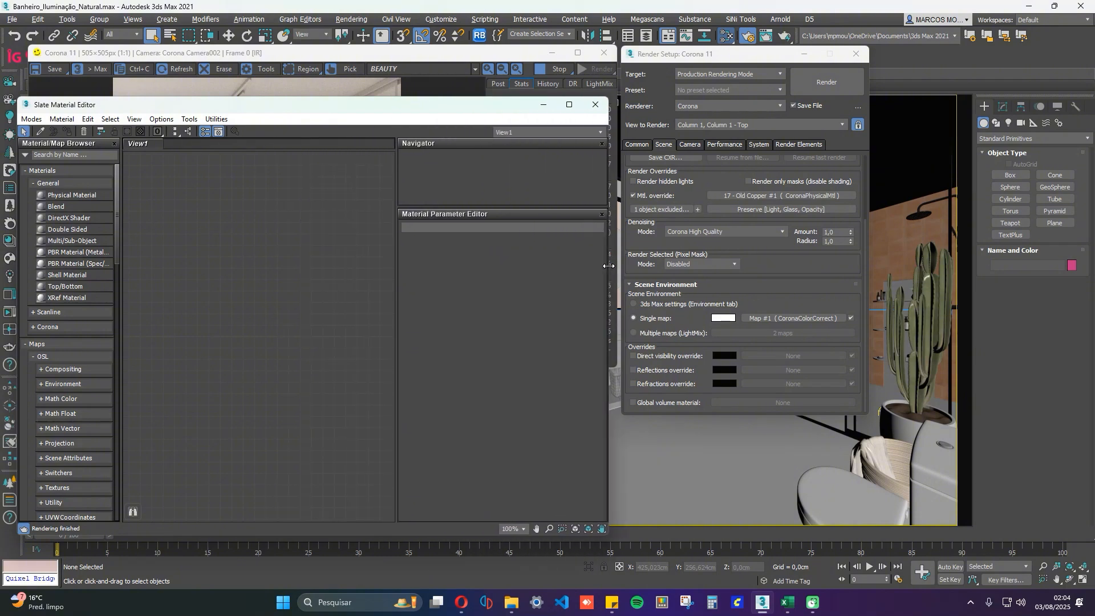
drag(373, 54, 0, 143)
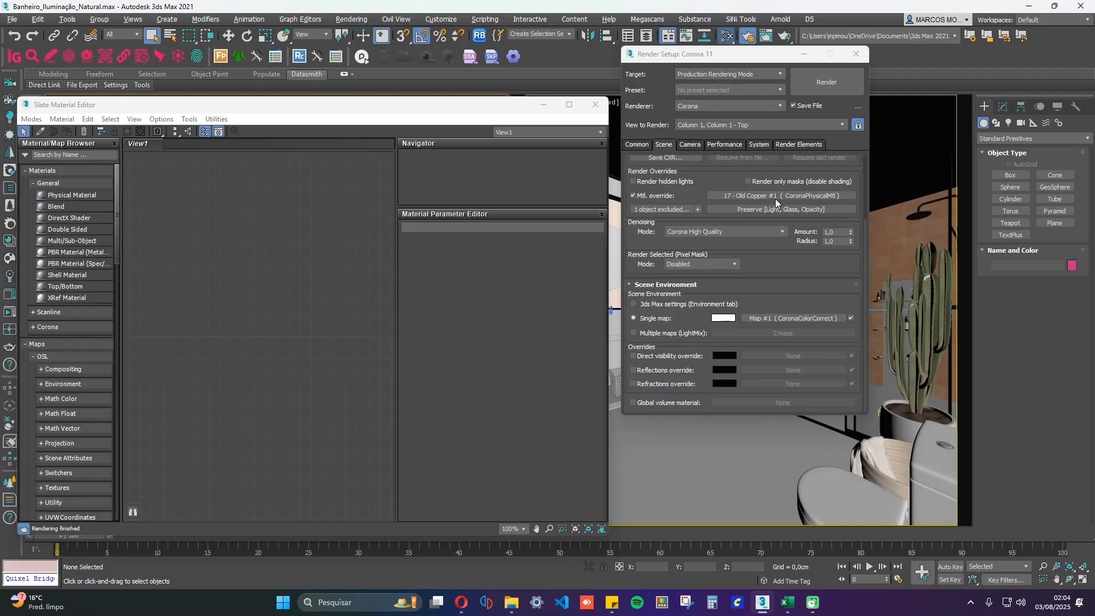
Bring the 17 - Old Copper #1 override material into the Slate view as an instance and show its parameters.
drag(775, 198, 302, 260)
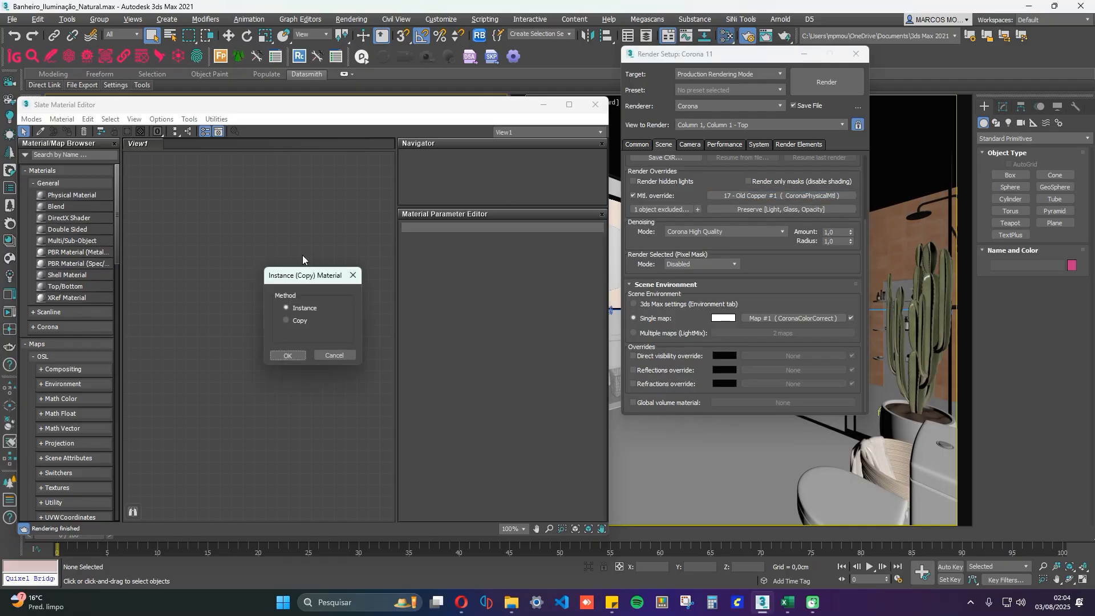
click(293, 357)
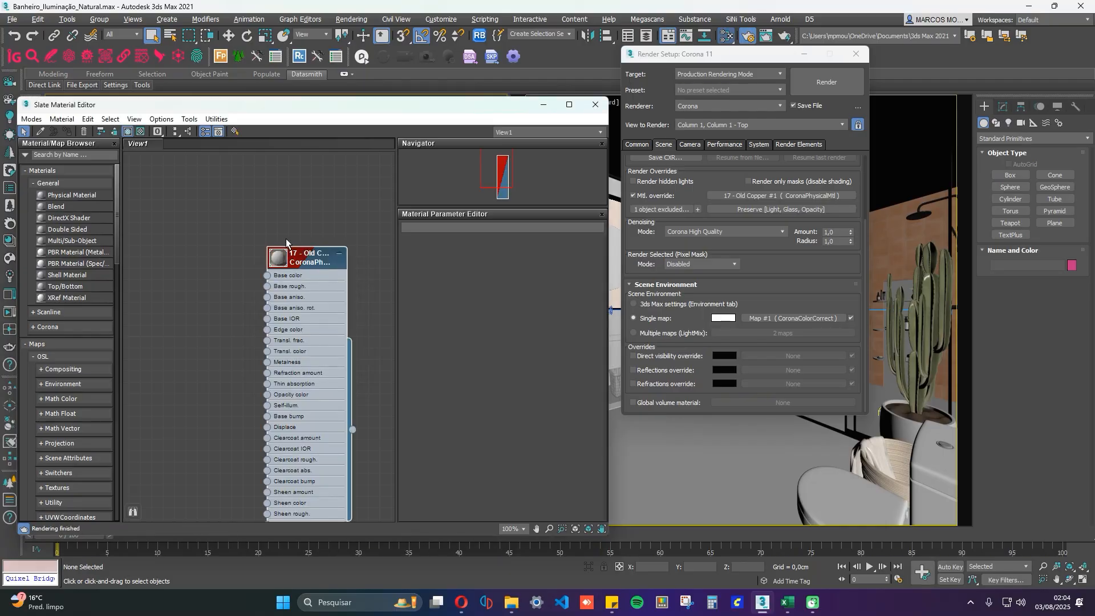
double_click(289, 265)
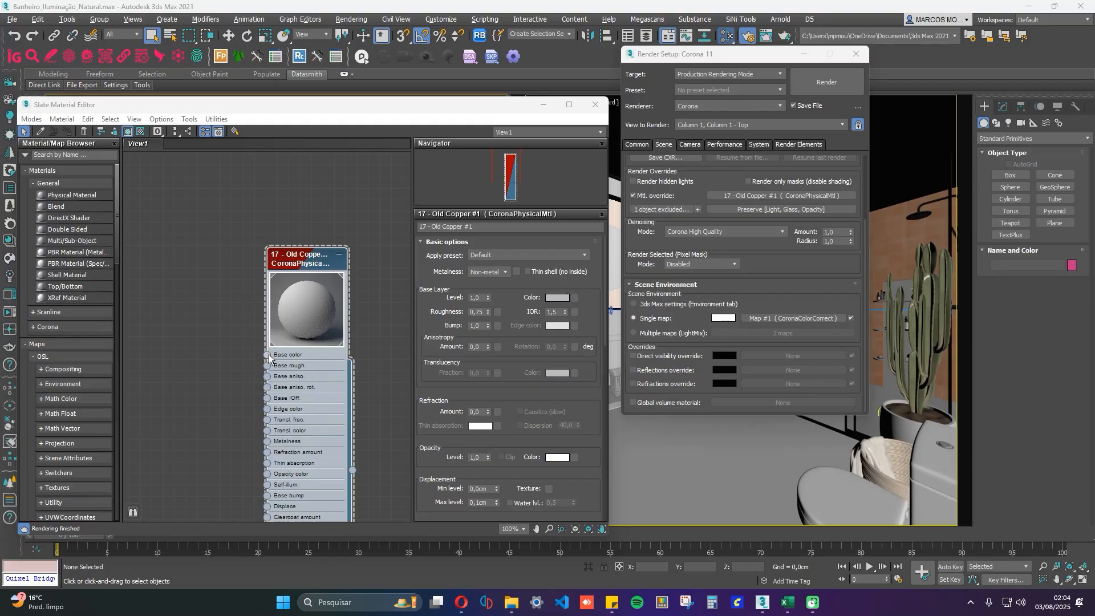
Connect a new CoronaAO map to the override material's Base color, dismiss the error window and show the map's parameters.
drag(269, 354, 172, 361)
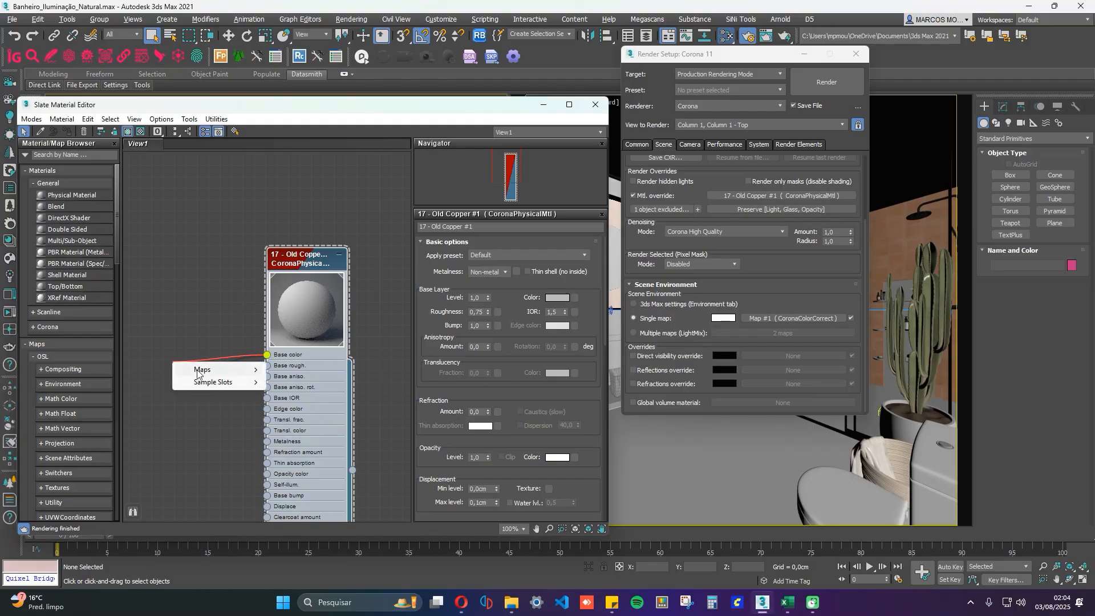
mouse_move(196, 372)
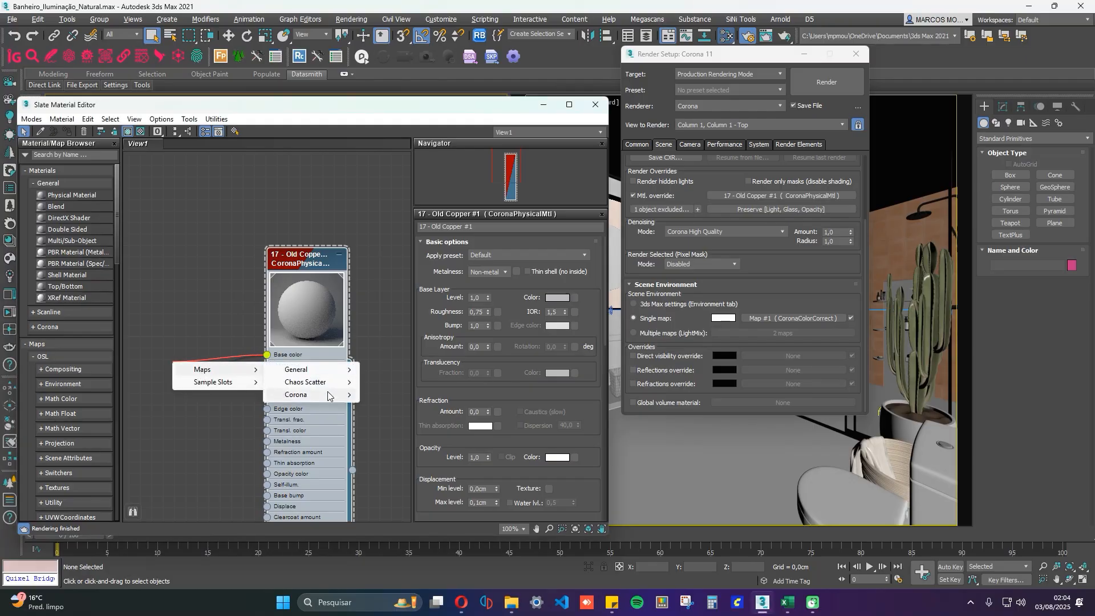
mouse_move(320, 394)
click(419, 145)
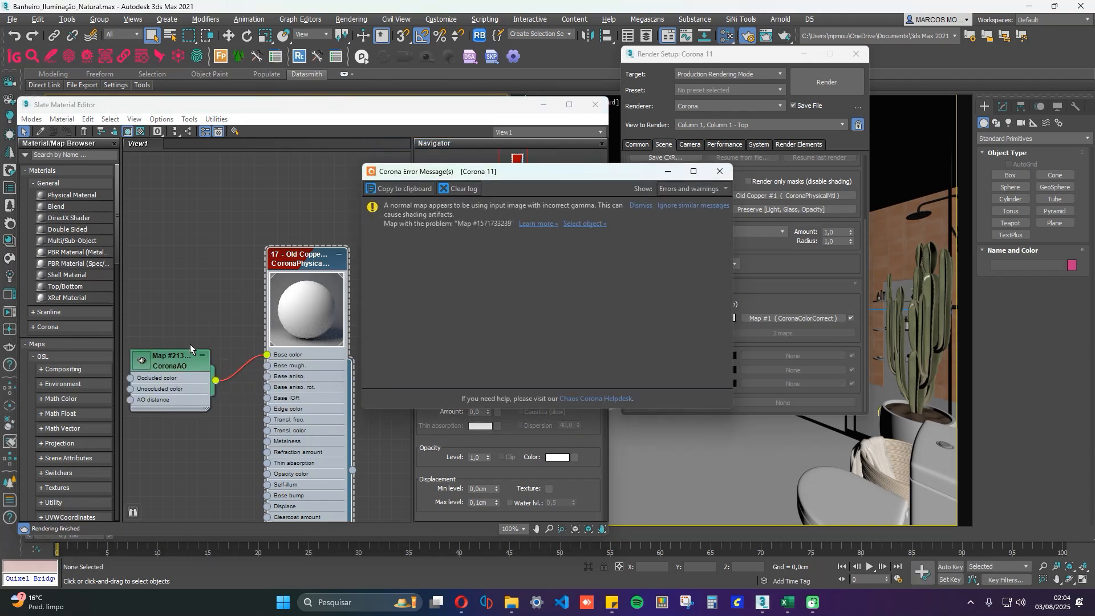
click(720, 171)
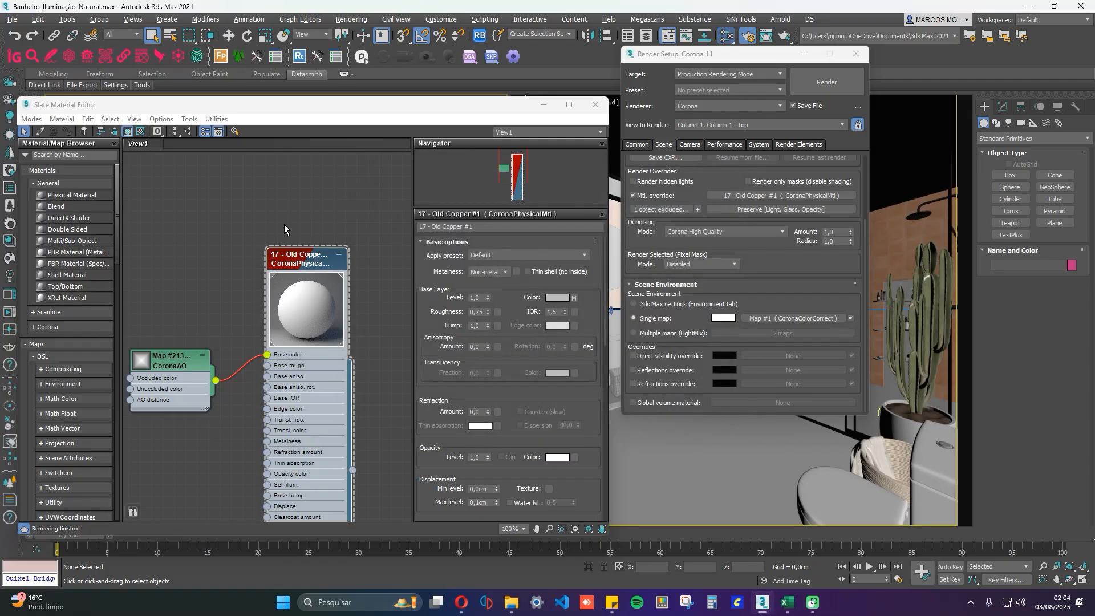
double_click(164, 364)
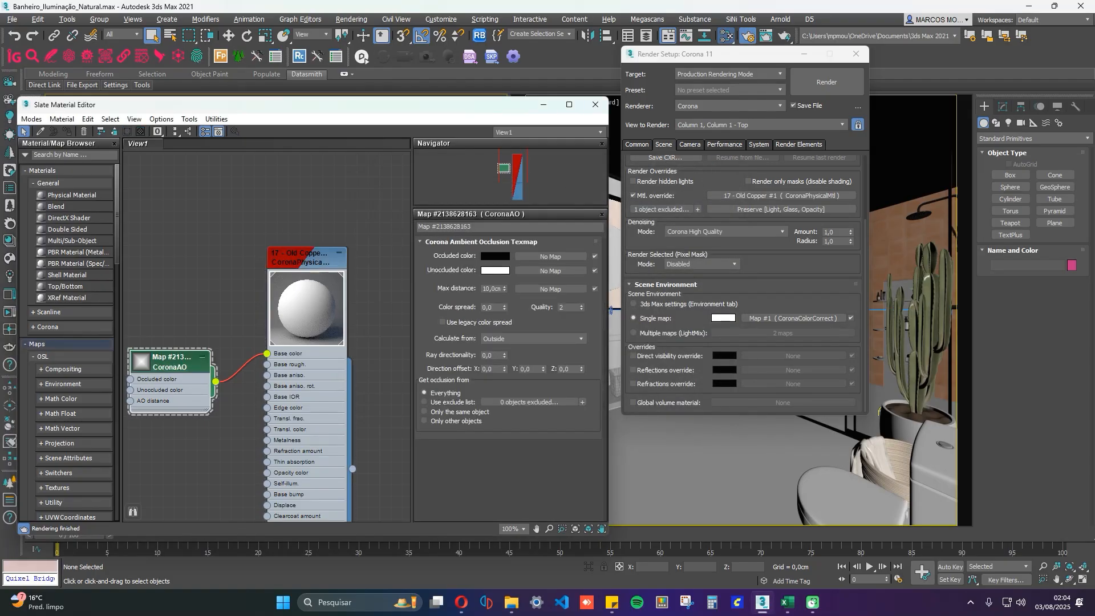
Set the CoronaAO map's Occluded color to a neutral grey with Value 180 and minimise the error window.
drag(93, 193, 936, 62)
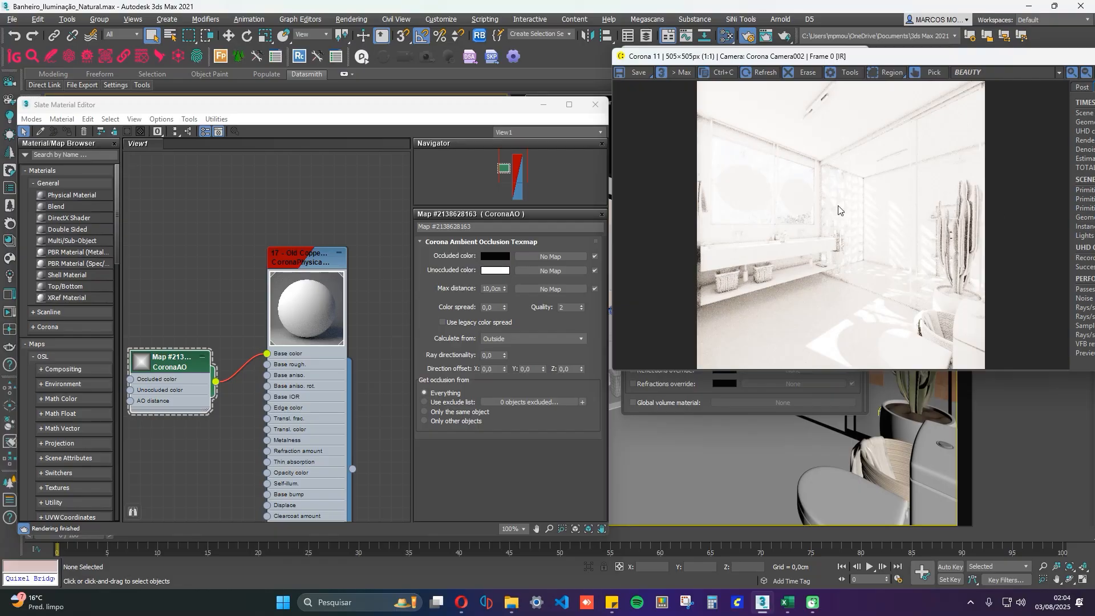
click(494, 256)
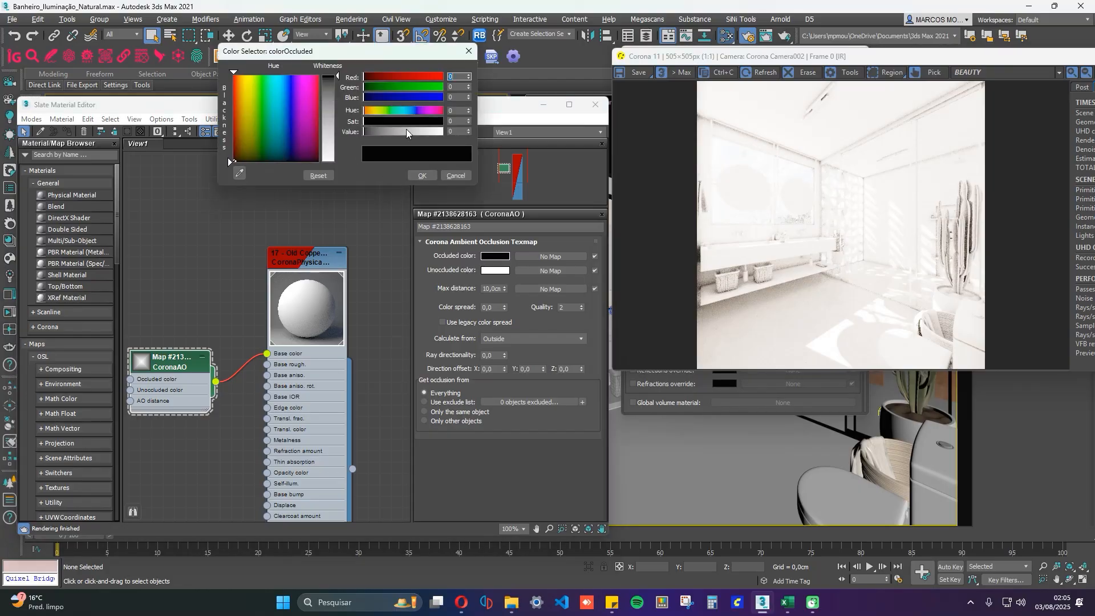
drag(436, 131, 418, 131)
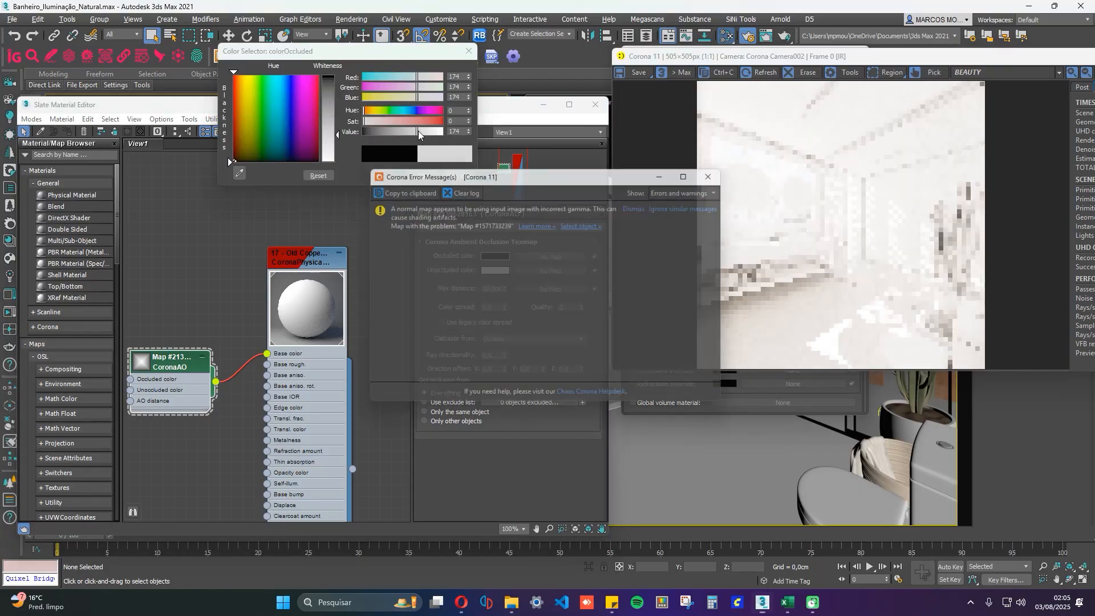
click(668, 171)
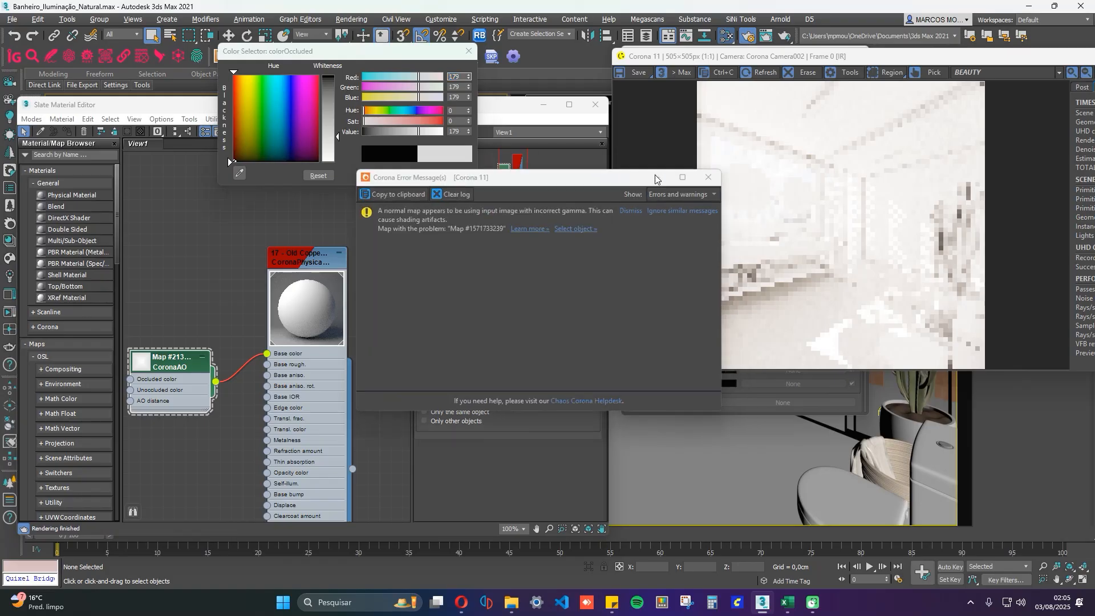
click(494, 258)
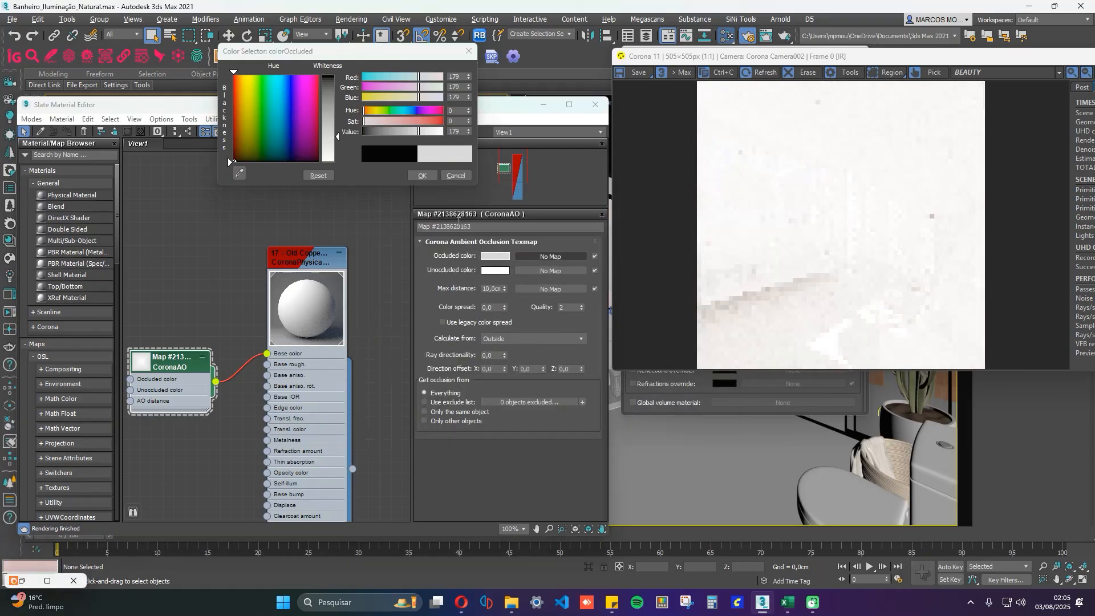
double_click(454, 132)
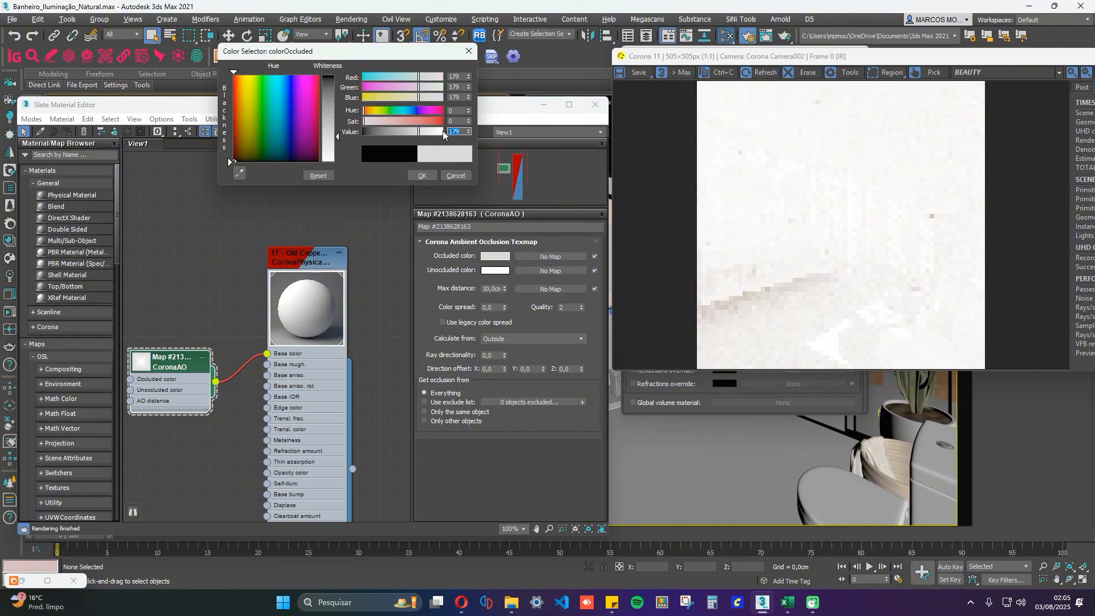
text(180)
key(Return)
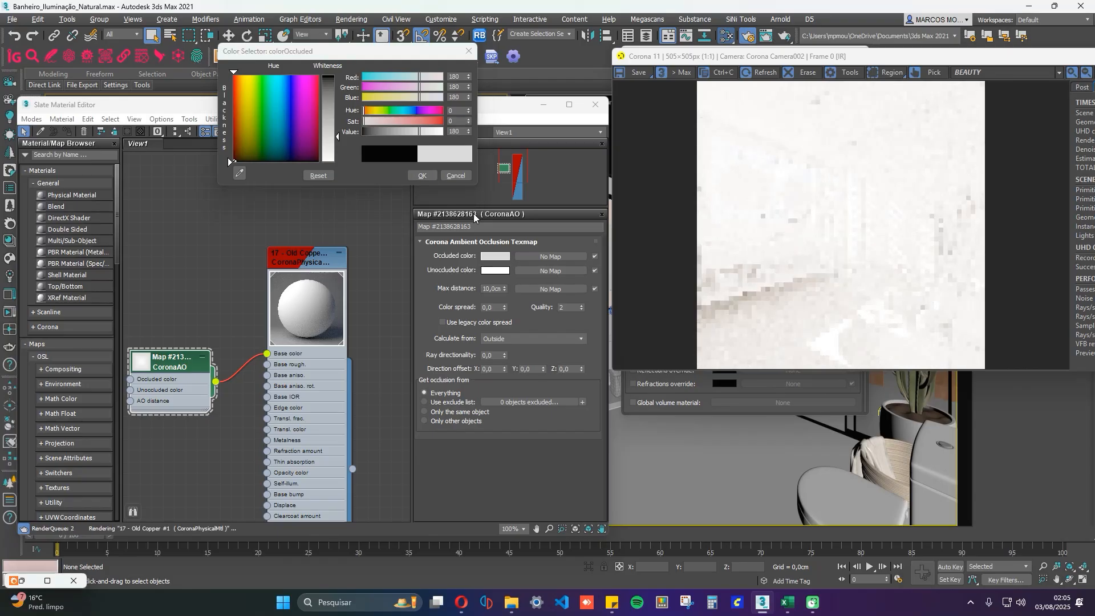
click(421, 176)
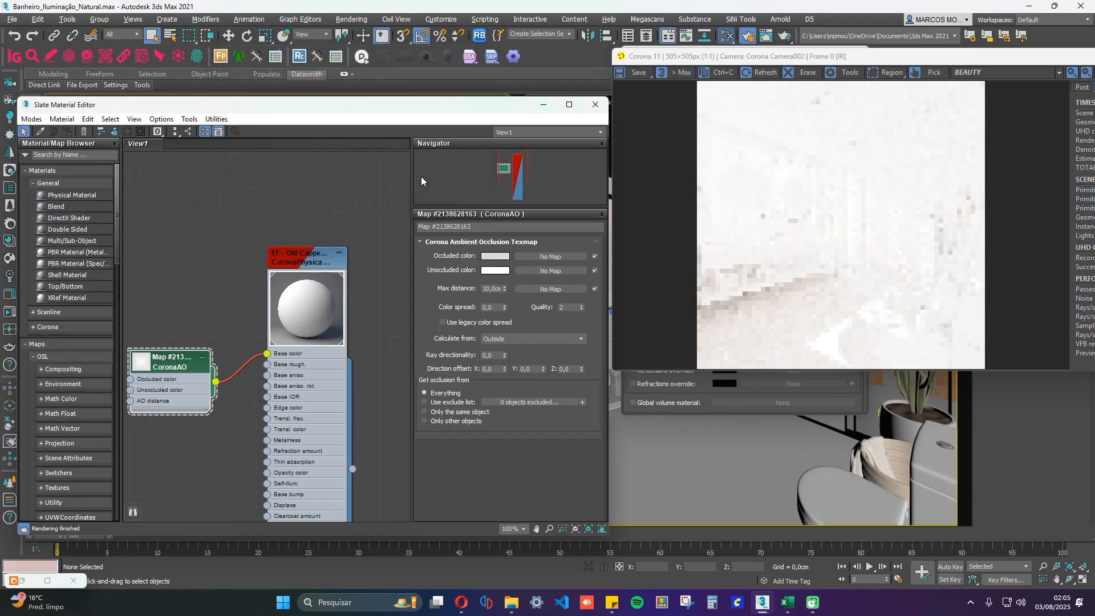
Try the AO map's Unoccluded color at Value 130 and move the frame buffer so the whole render can be examined.
click(501, 271)
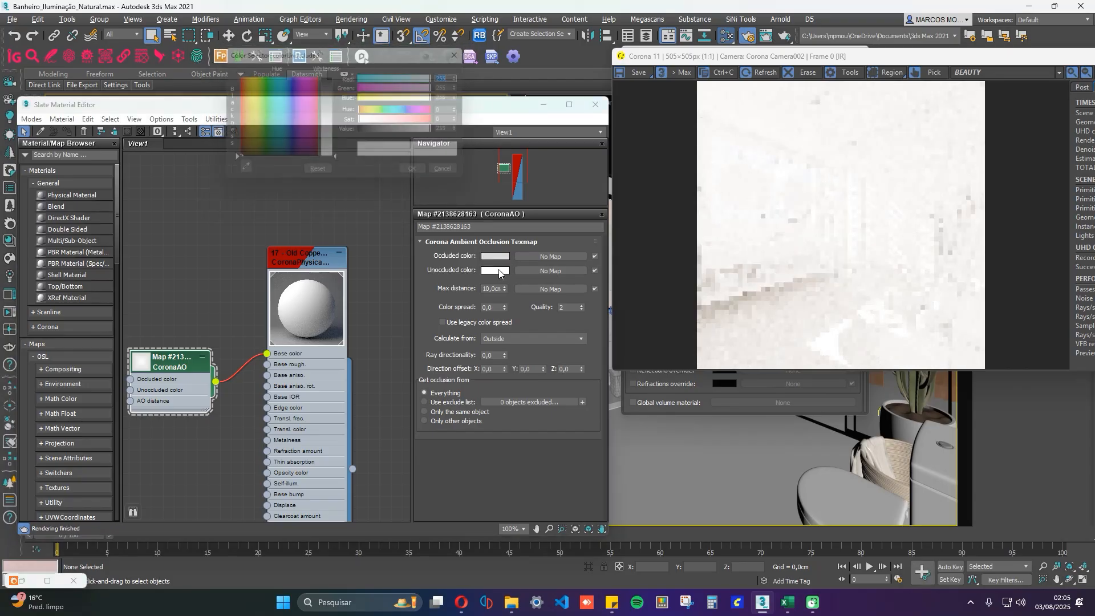
click(411, 131)
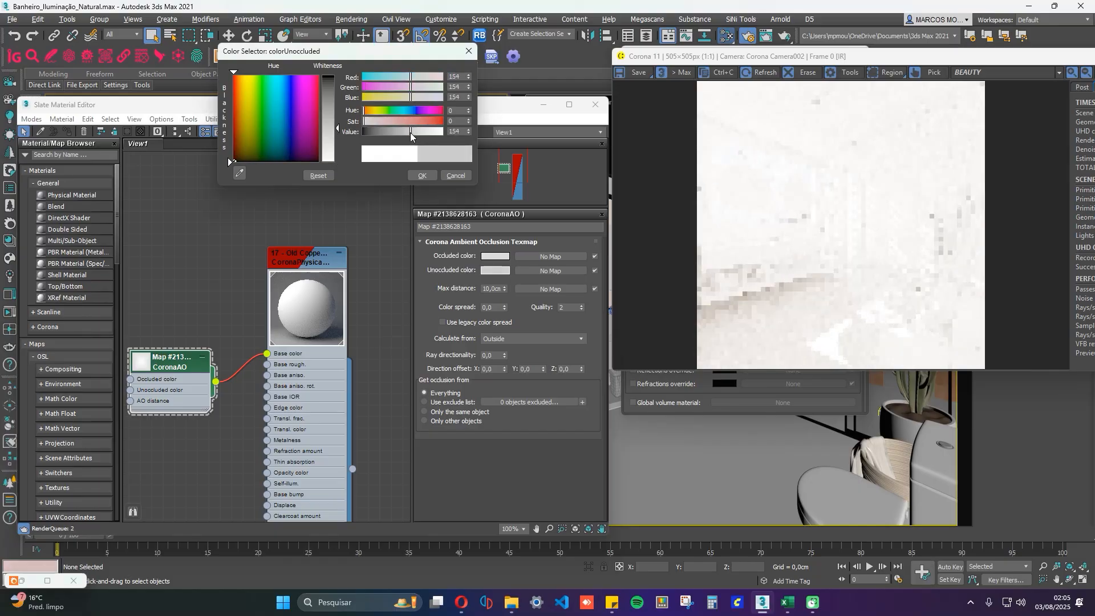
drag(409, 132, 403, 129)
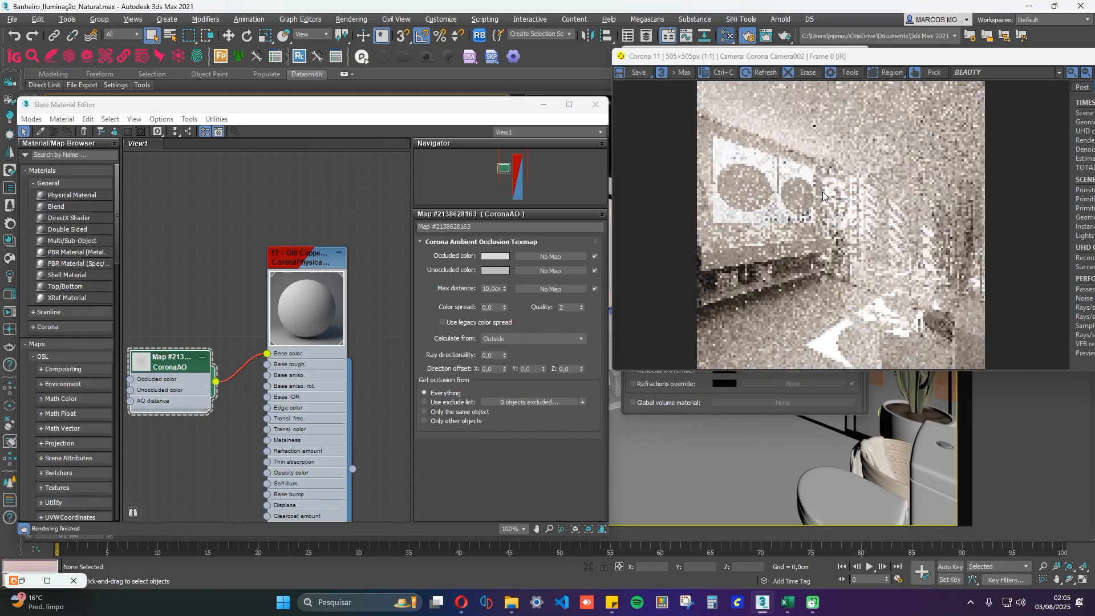
drag(846, 62, 588, 78)
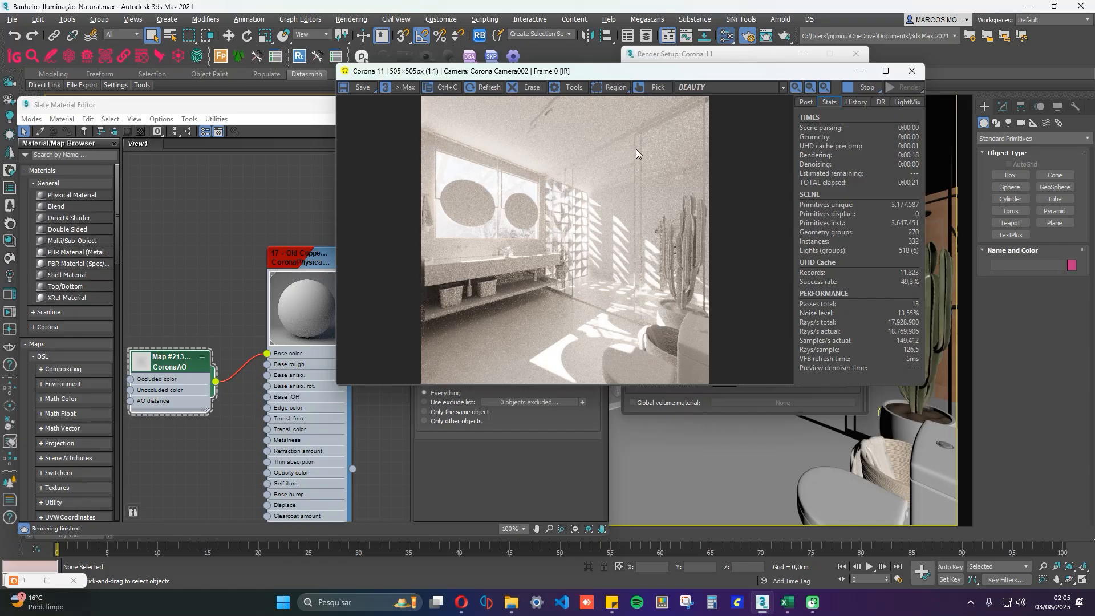
Set the AO map's Unoccluded color to Value 110 and bring the interactive render forward to check it.
click(541, 433)
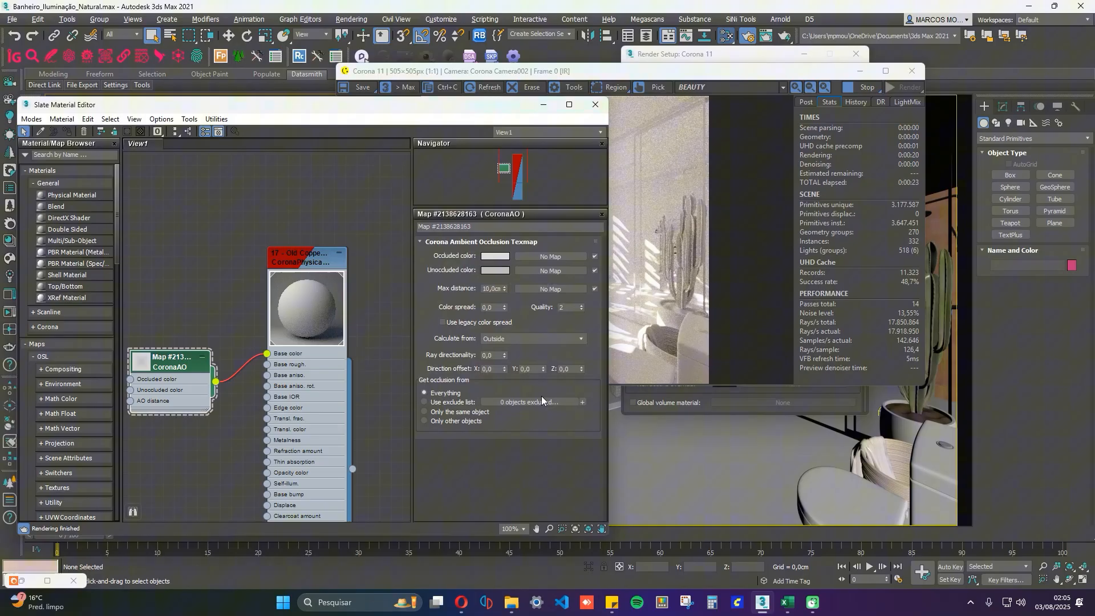
click(501, 270)
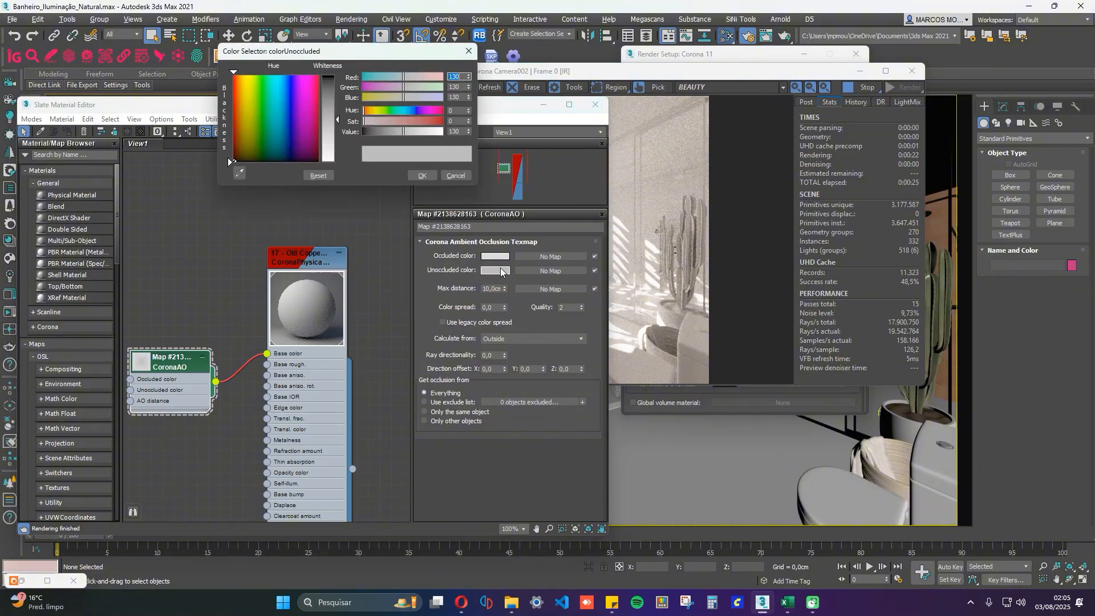
click(397, 132)
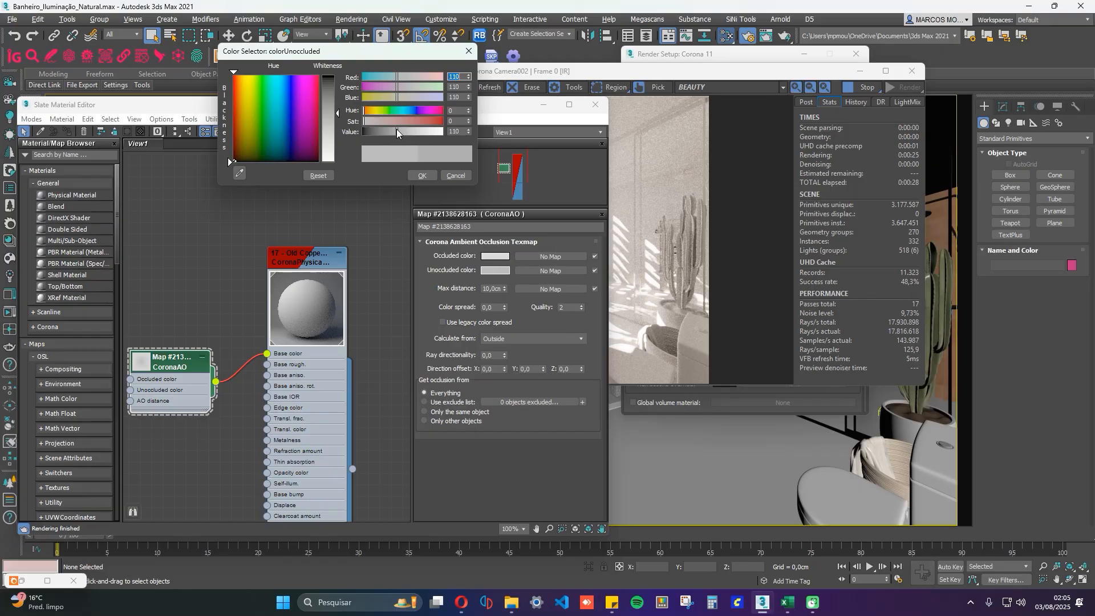
click(425, 176)
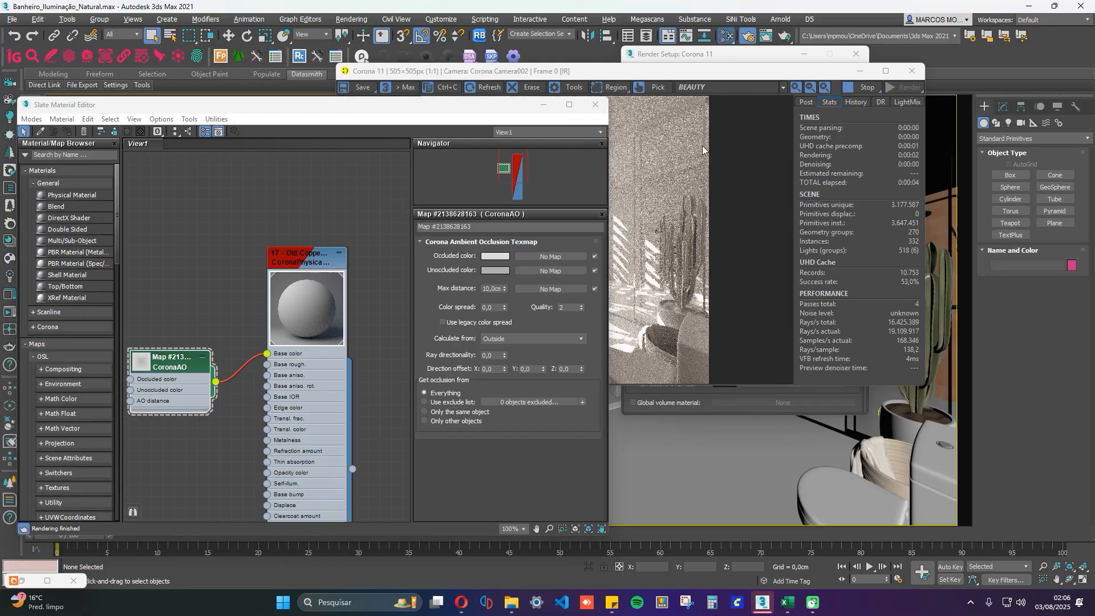
click(708, 163)
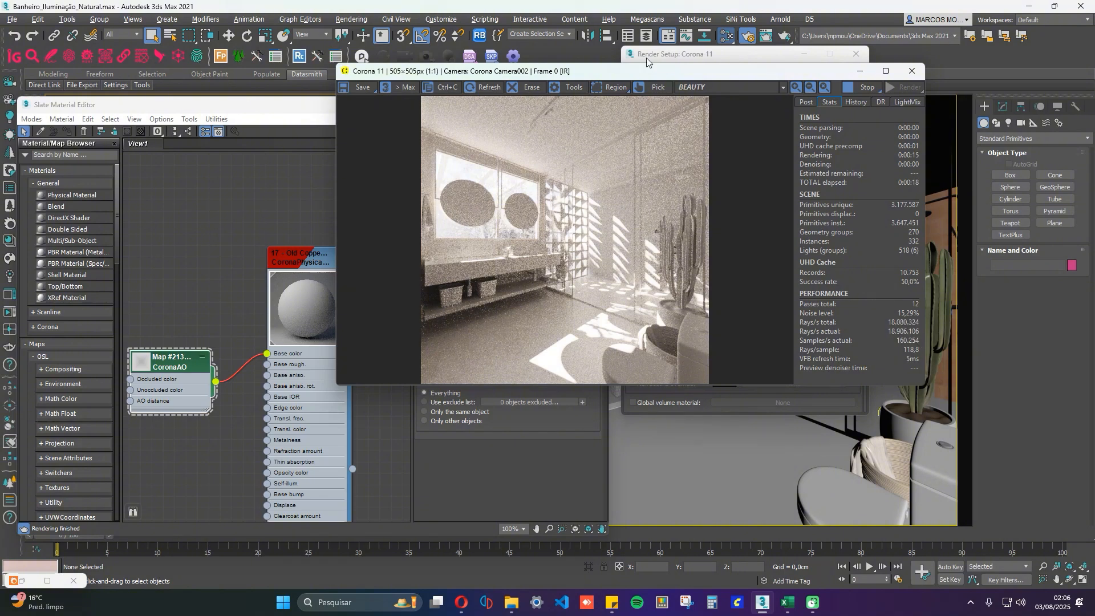
Return to the CoronaAO parameters and set the Max distance to 3 cm.
click(669, 53)
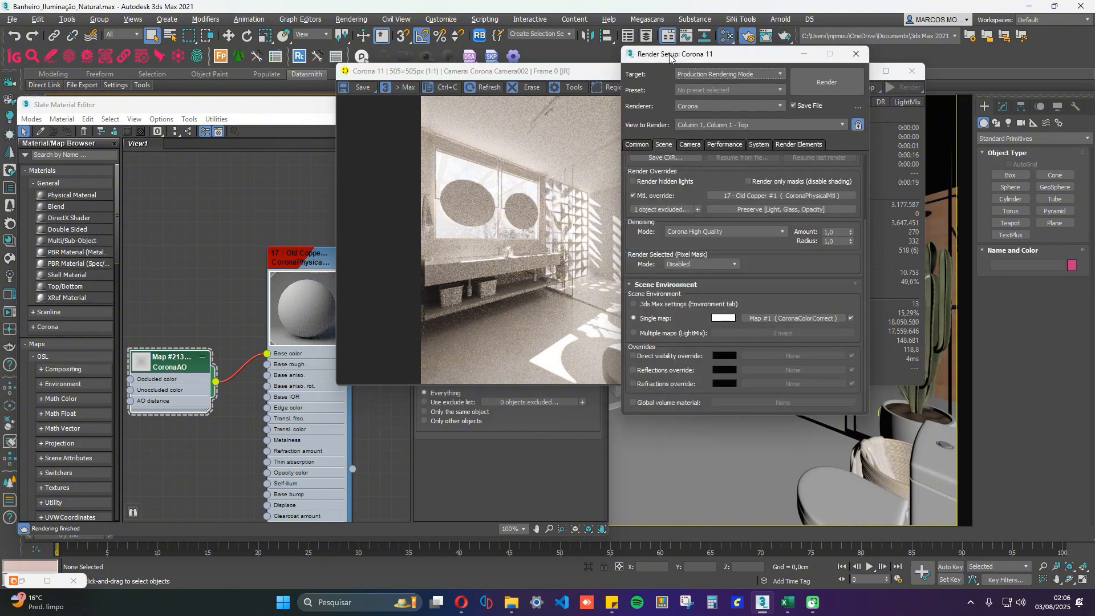
click(515, 459)
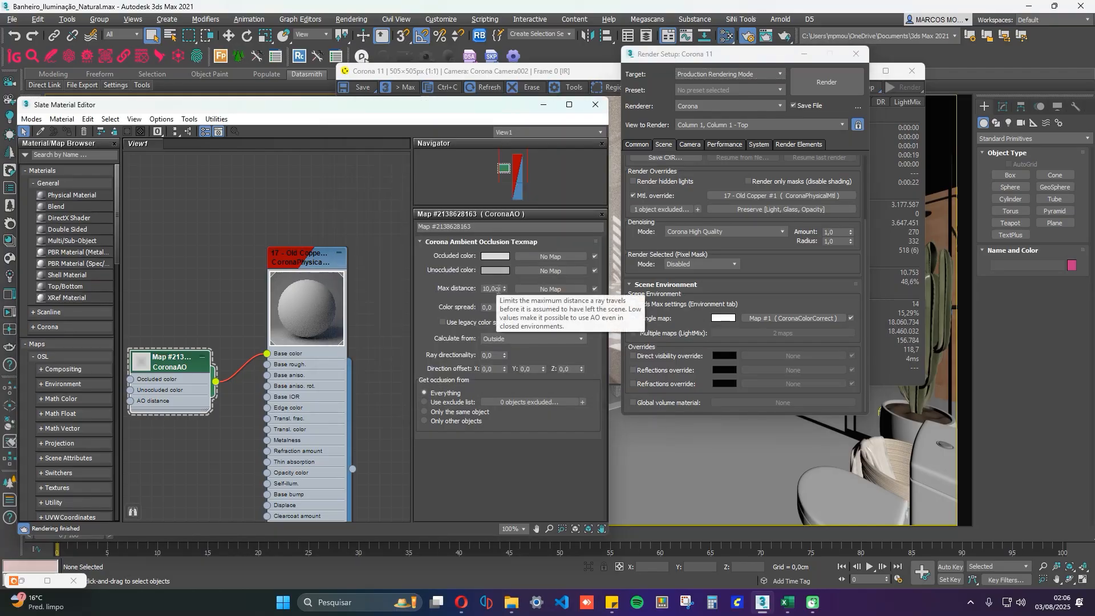
click(491, 288)
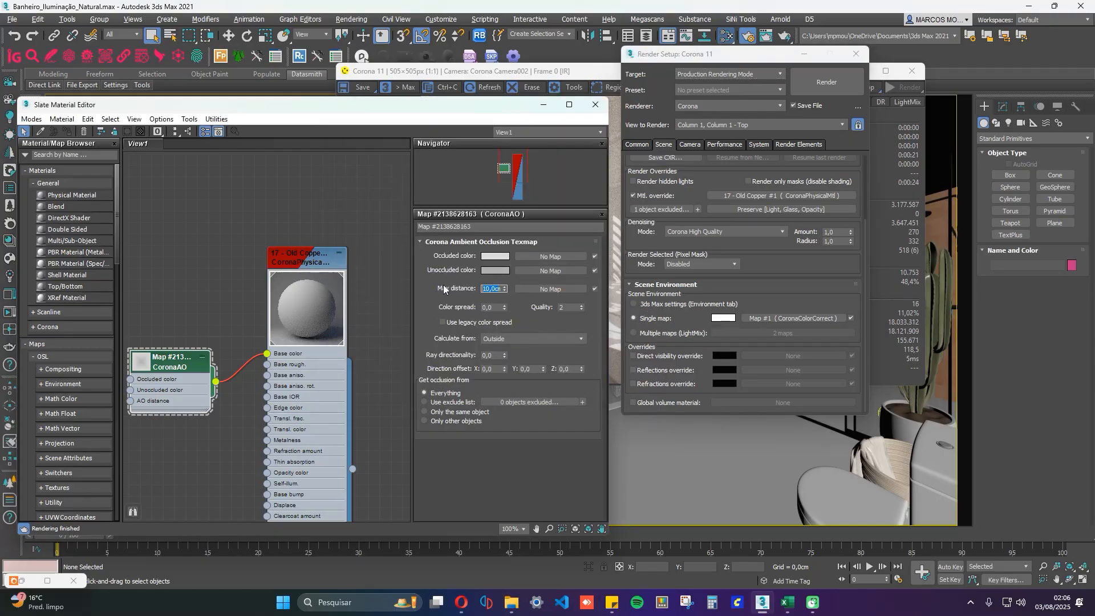
key(Left)
key(BackSpace)
key(BackSpace)
key(BackSpace)
key(BackSpace)
key(BackSpace)
text(3)
key(Return)
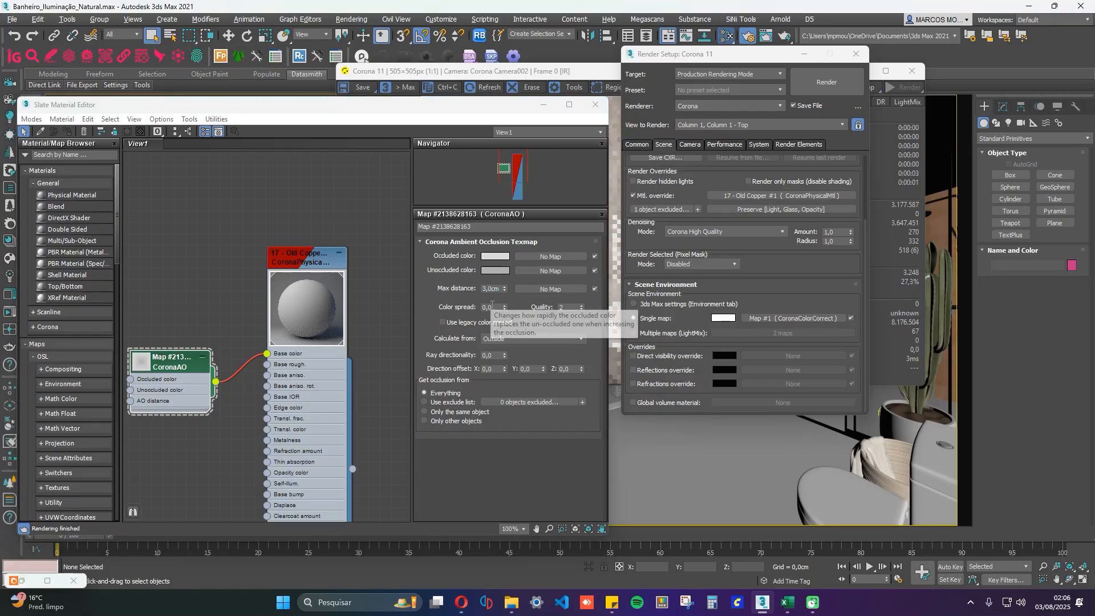
Set the CoronaAO map's Color spread to 0,2.
key(Tab)
key(BackSpace)
text(0,2)
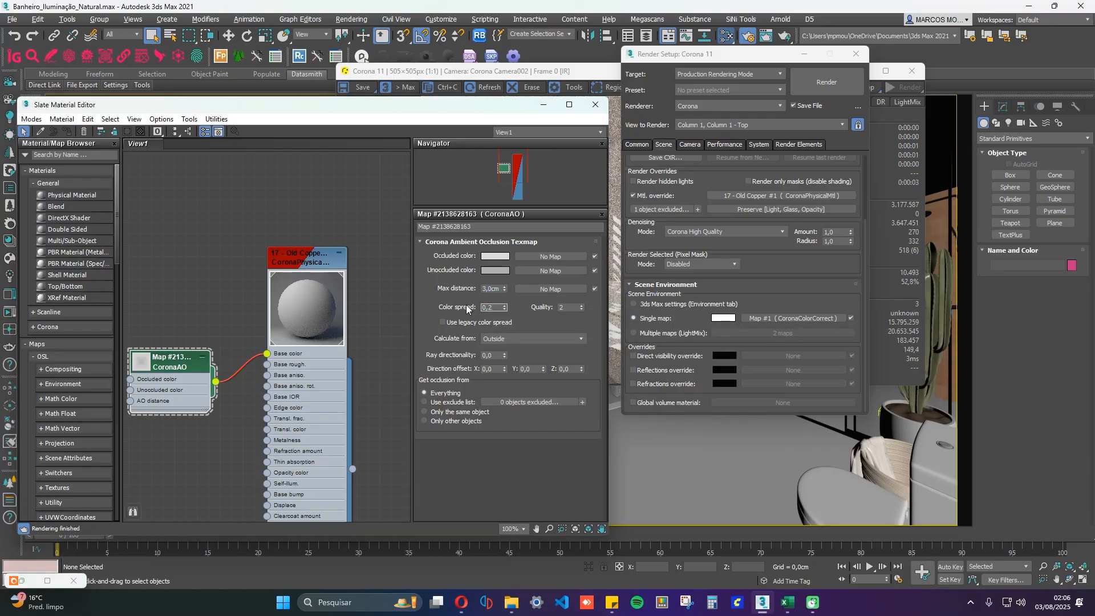
key(Return)
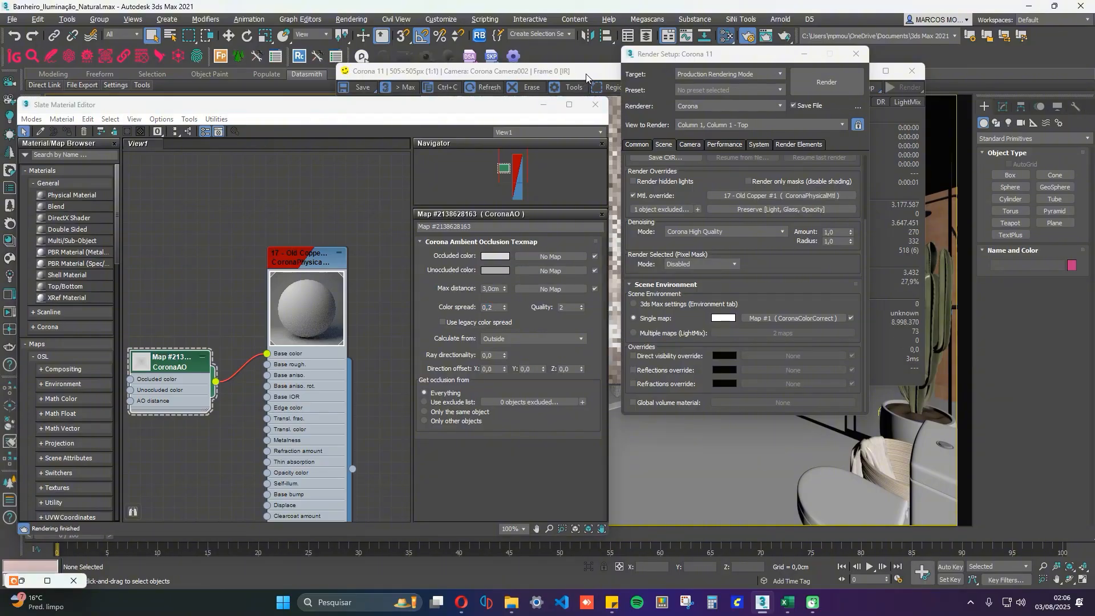
Maximise the frame buffer to examine the clay render of Corona Camera002, and stop the interactive rendering.
click(585, 74)
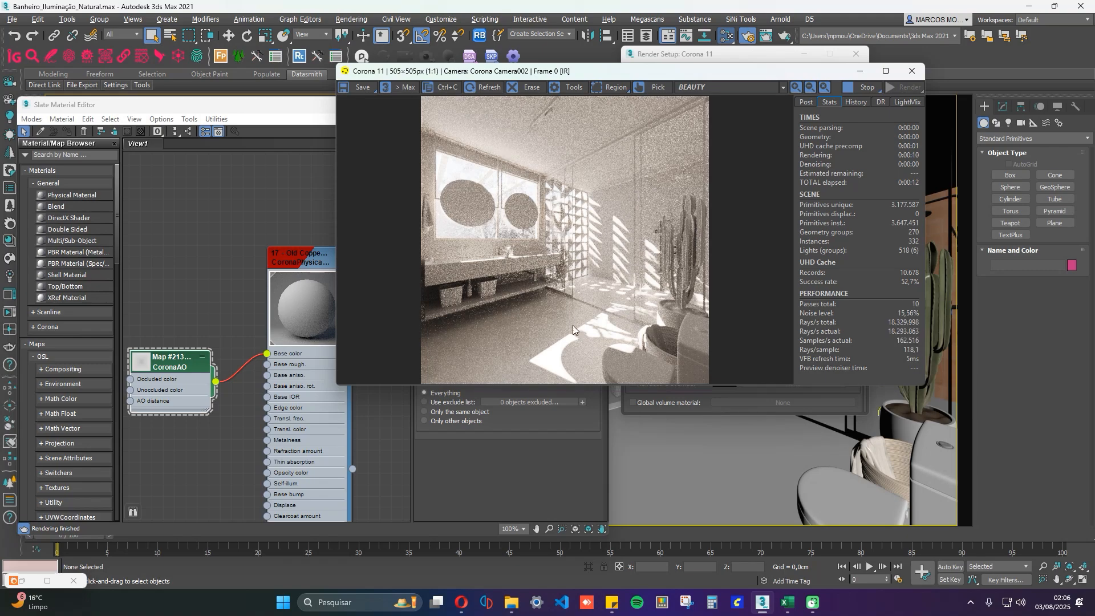
click(885, 71)
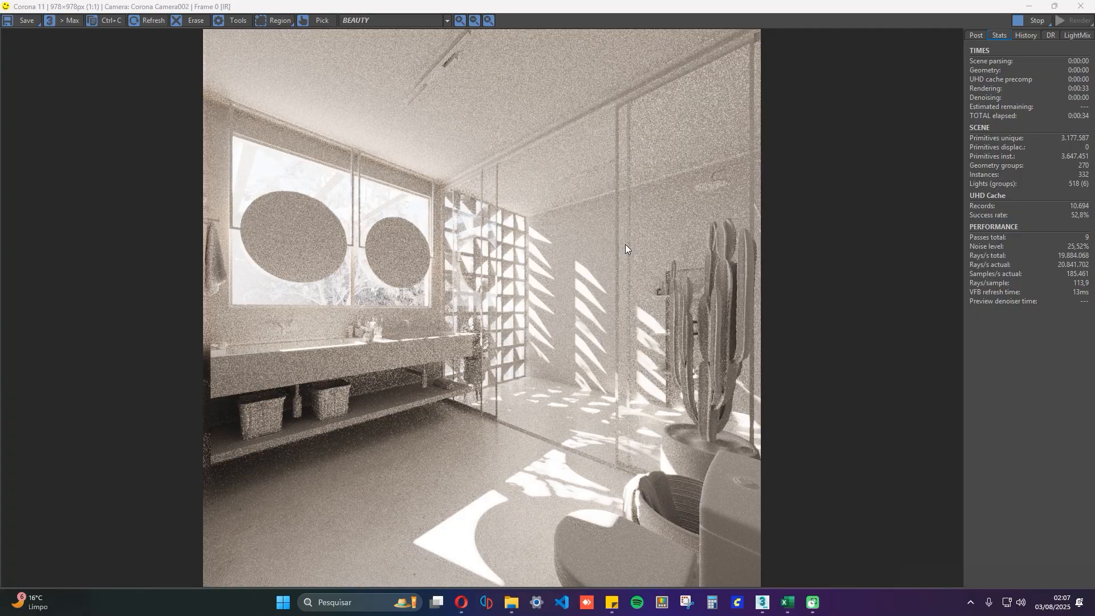
click(1031, 20)
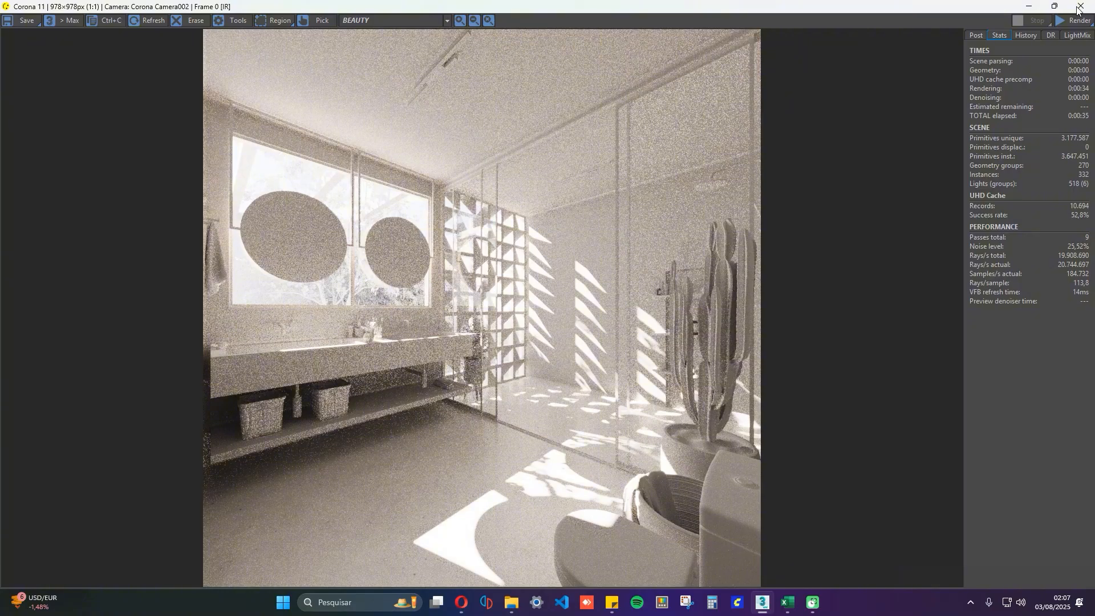
Close the frame buffer, the Slate Material Editor and the Render Setup window to uncover the viewports.
click(1079, 7)
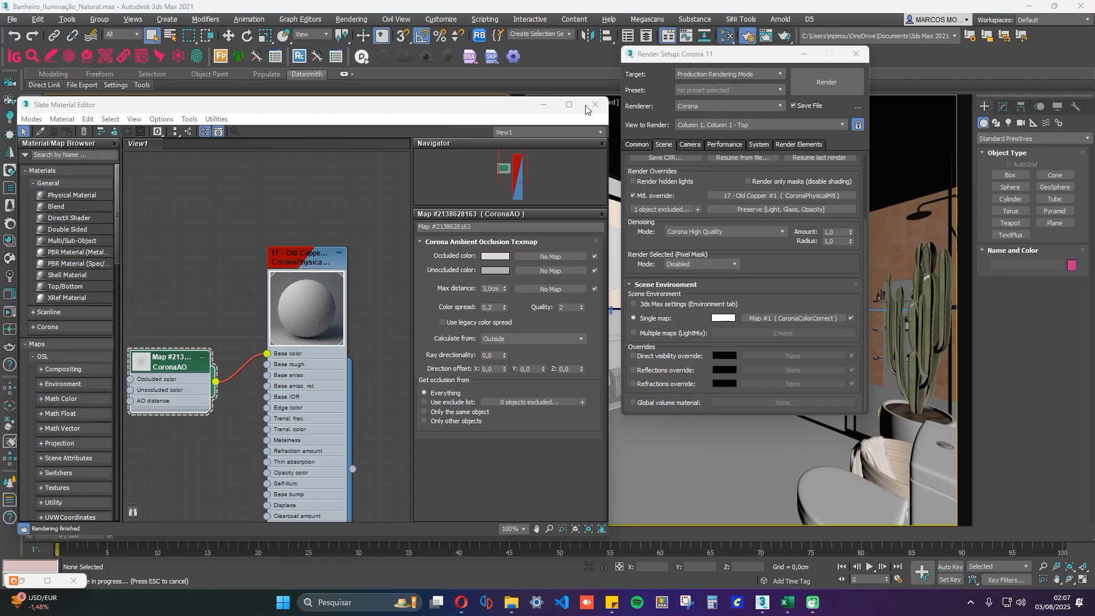
click(594, 105)
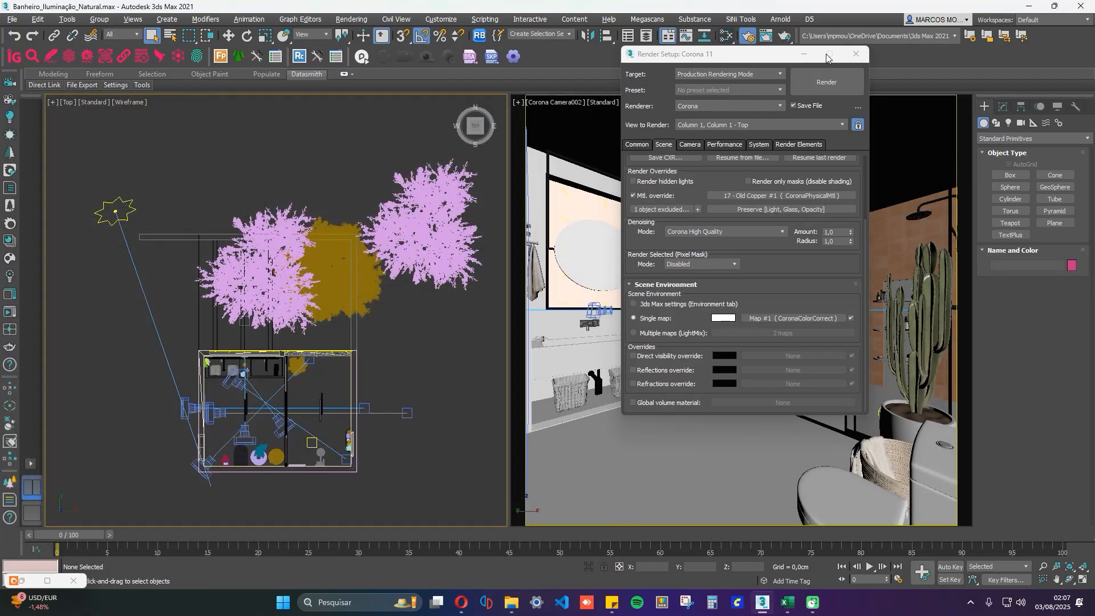
click(856, 54)
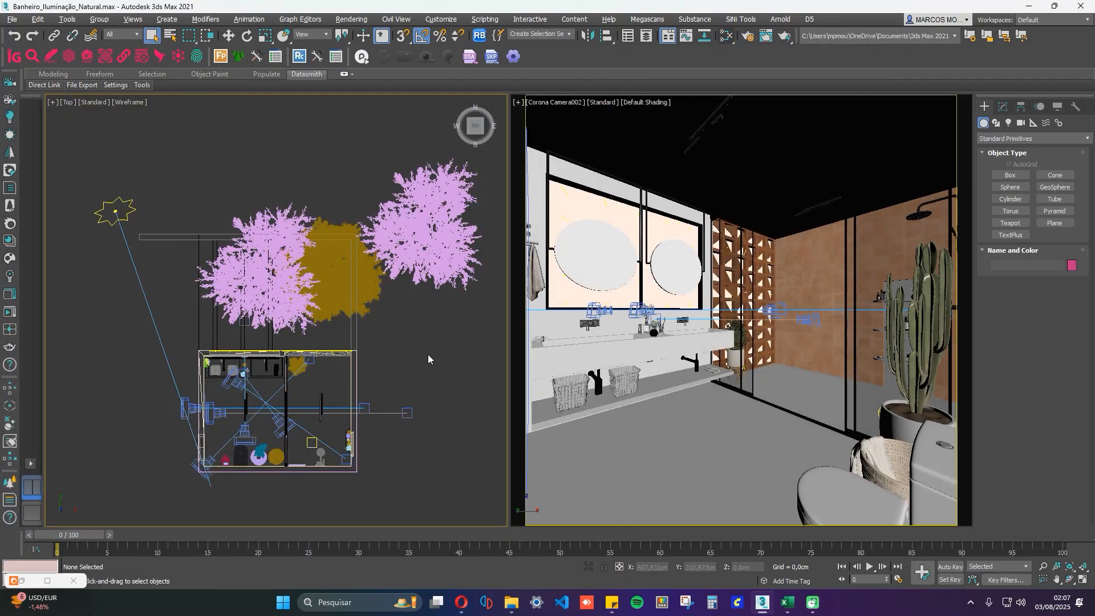